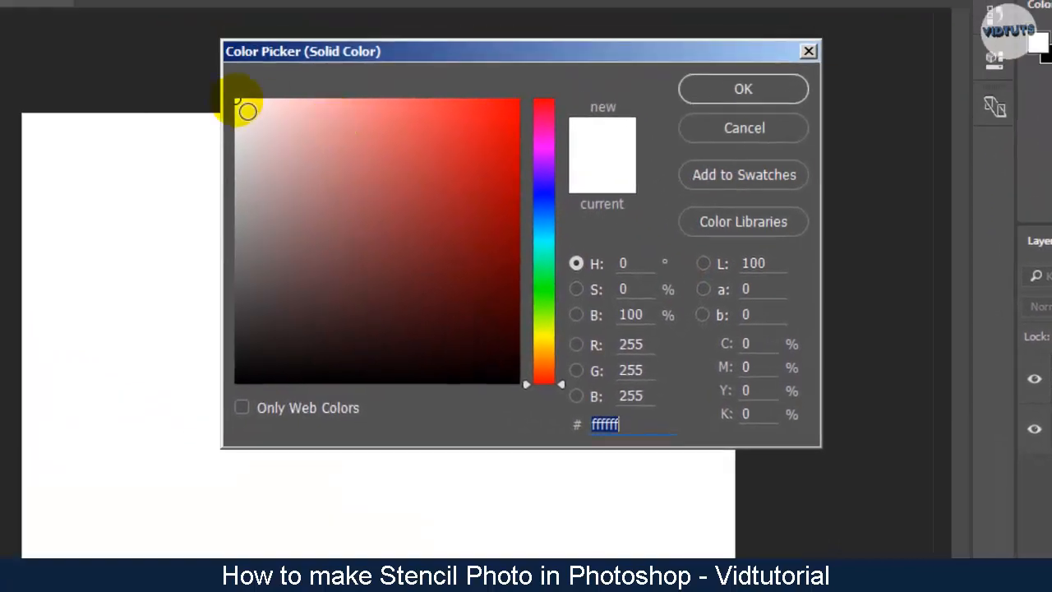
# Step: Create a white (ffffff) solid color fill layer, and place a duplicate of the Background layer above it
pyautogui.click(142, 35)
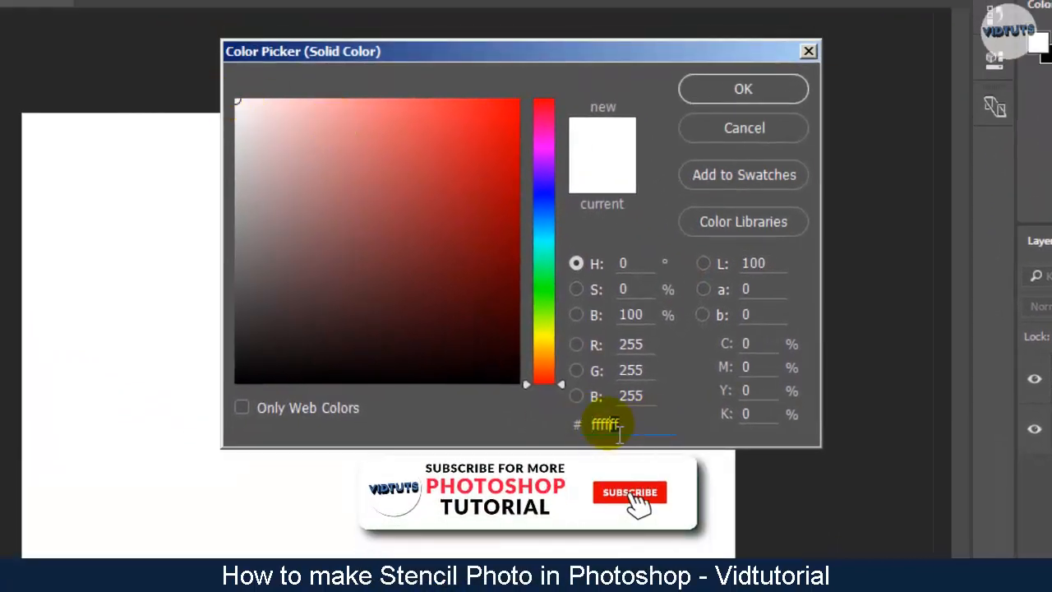
pyautogui.doubleClick(595, 423)
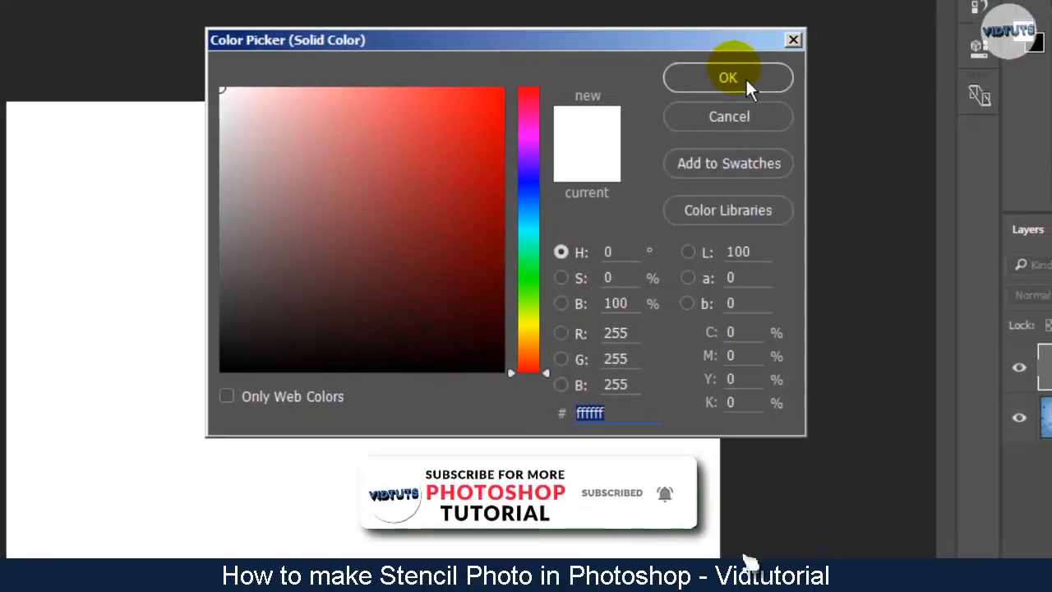
pyautogui.click(747, 88)
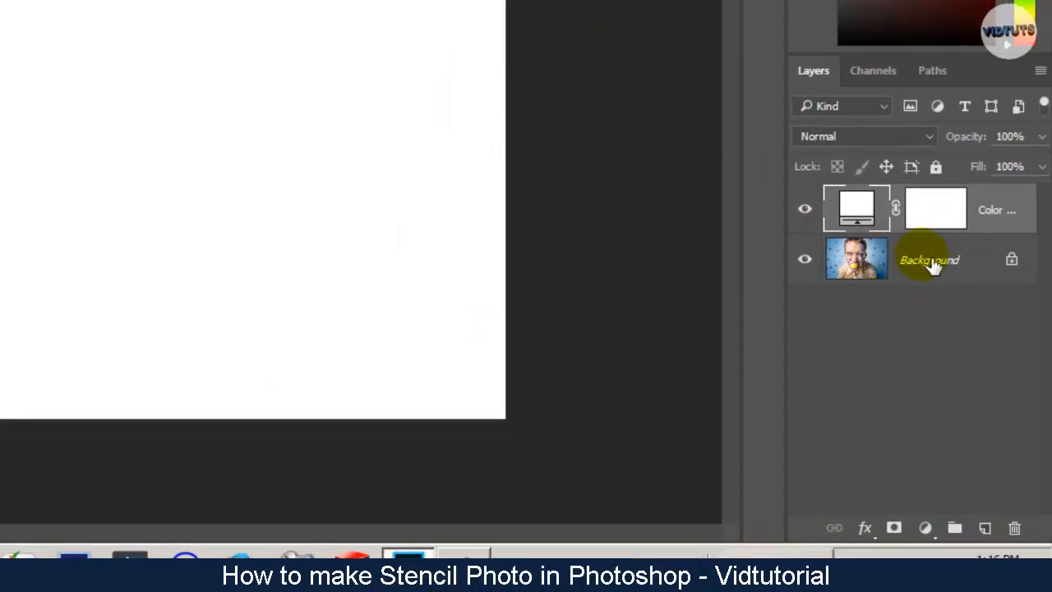
pyautogui.moveTo(925, 263); pyautogui.dragTo(990, 529)
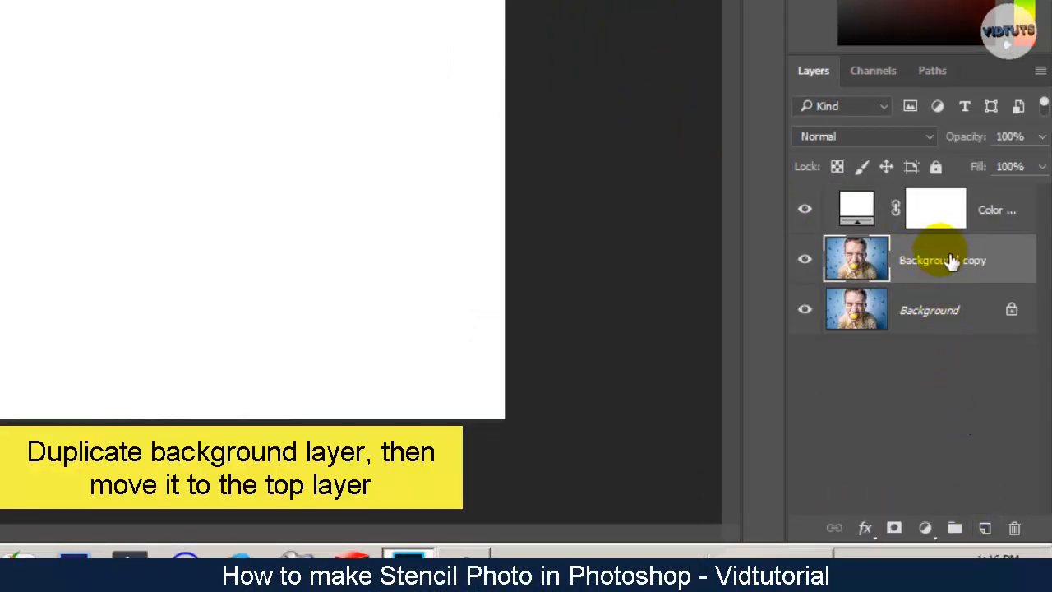
pyautogui.moveTo(961, 271); pyautogui.dragTo(962, 209)
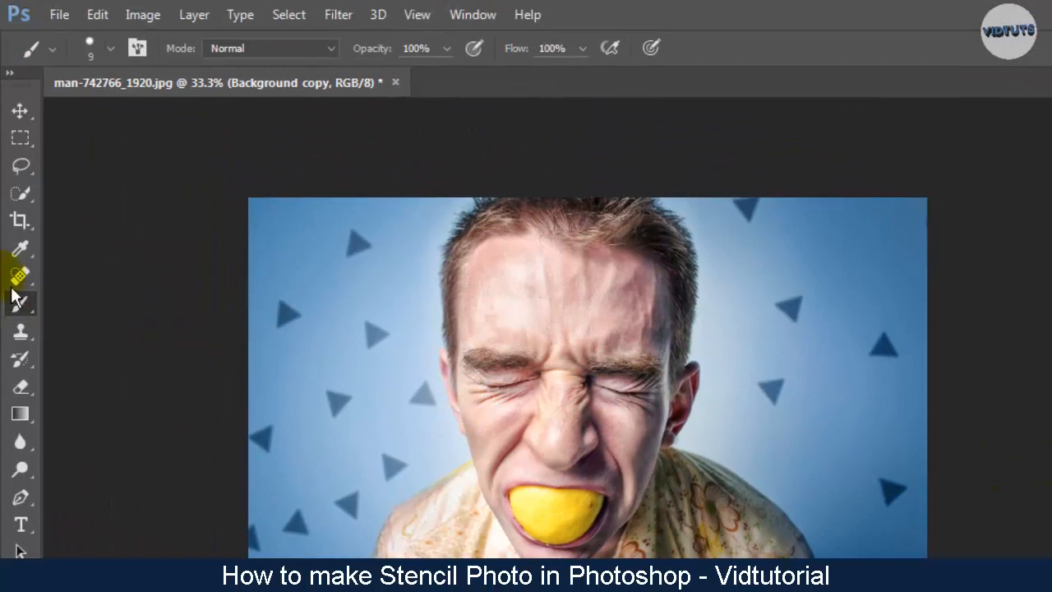
# Step: Set up the Quick Selection tool with a brush size of 100 px, hardness 100% and spacing 10%
pyautogui.click(21, 195)
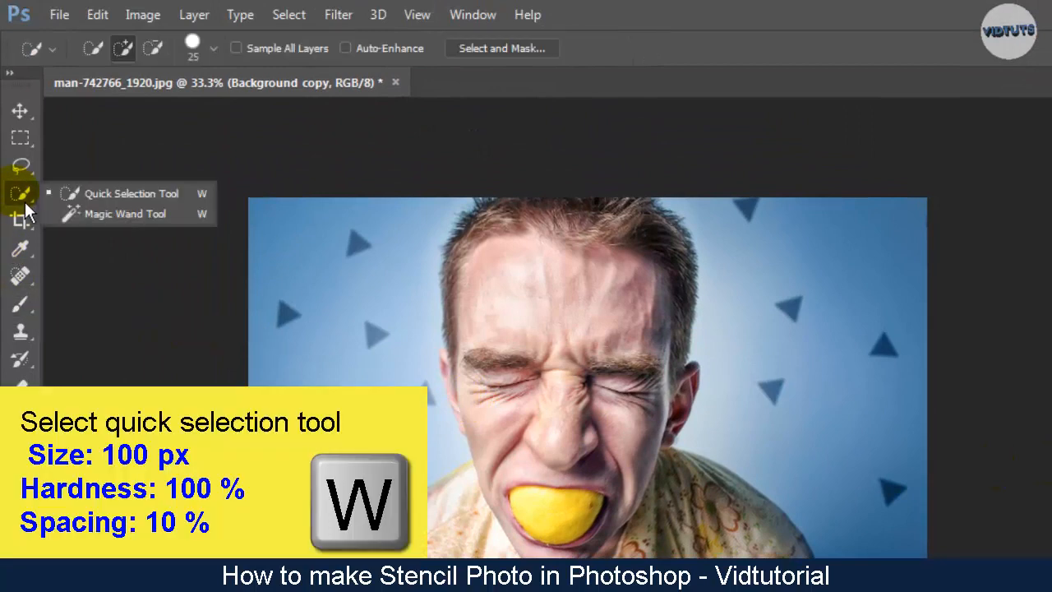
pyautogui.click(82, 196)
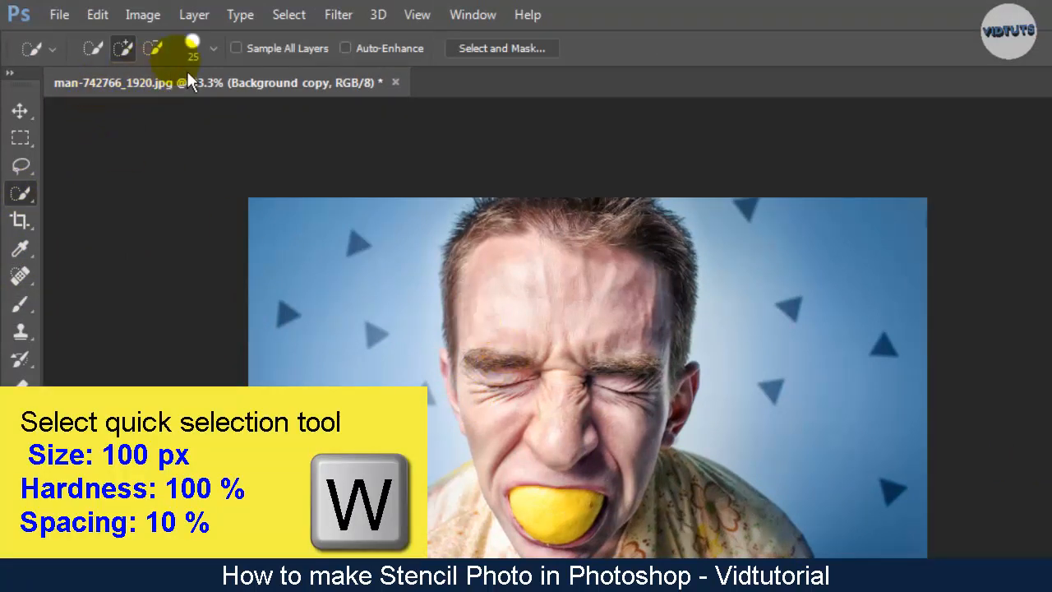
pyautogui.click(216, 51)
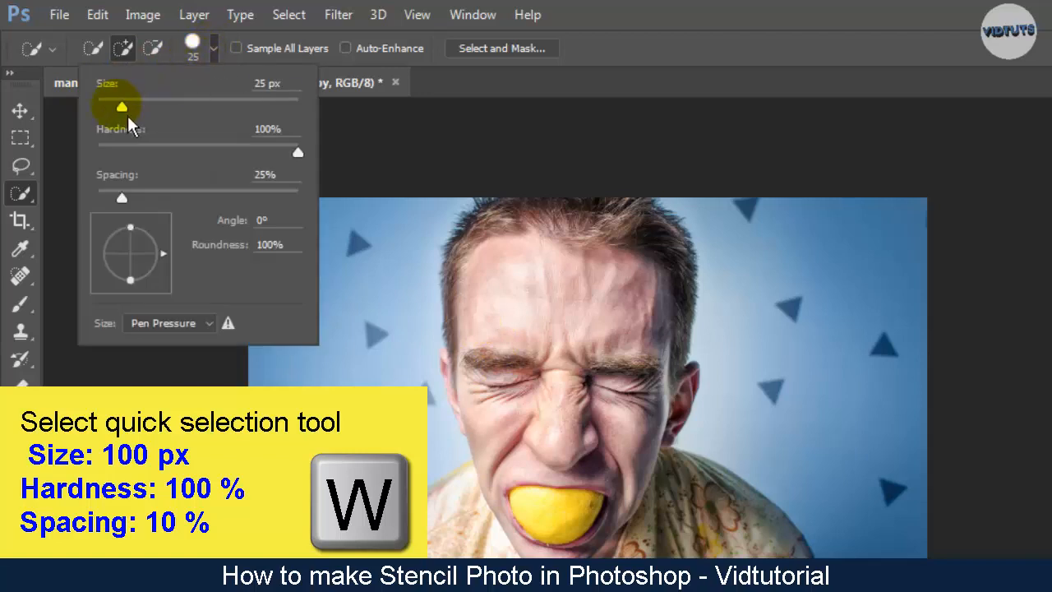
pyautogui.moveTo(128, 117); pyautogui.dragTo(207, 117)
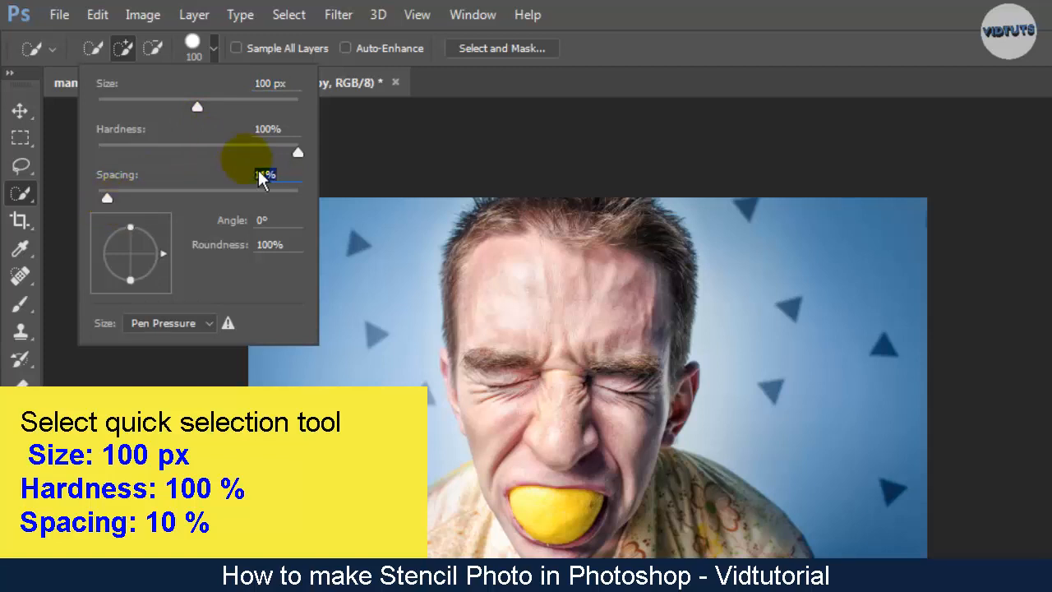
pyautogui.write('1')
pyautogui.press('Return')
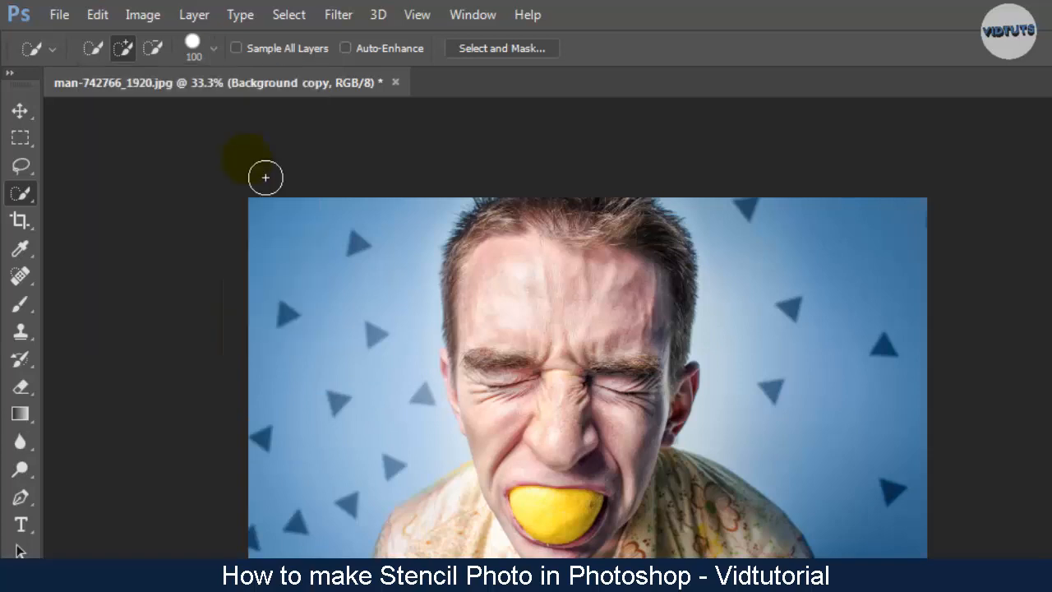
# Step: Select the man's head, face and shirt with the Quick Selection tool and mask the Background copy layer to that selection
pyautogui.moveTo(573, 251)
pyautogui.mouseDown()
pyautogui.moveTo(566, 340)
pyautogui.moveTo(579, 531)
pyautogui.mouseUp()
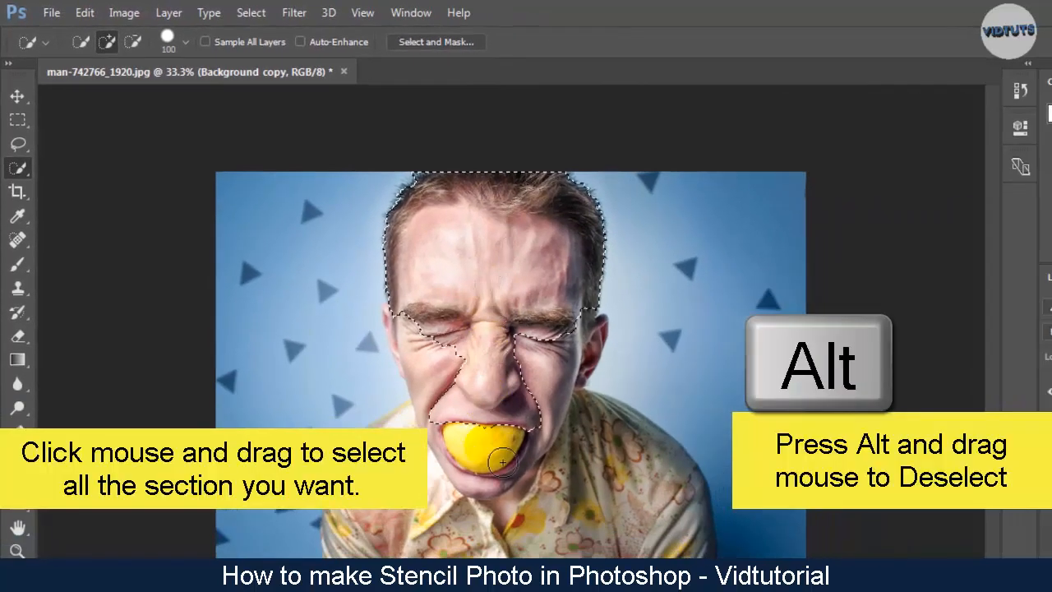
pyautogui.moveTo(501, 462)
pyautogui.mouseDown()
pyautogui.moveTo(493, 480)
pyautogui.moveTo(378, 542)
pyautogui.moveTo(423, 460)
pyautogui.moveTo(353, 538)
pyautogui.moveTo(331, 542)
pyautogui.mouseUp()
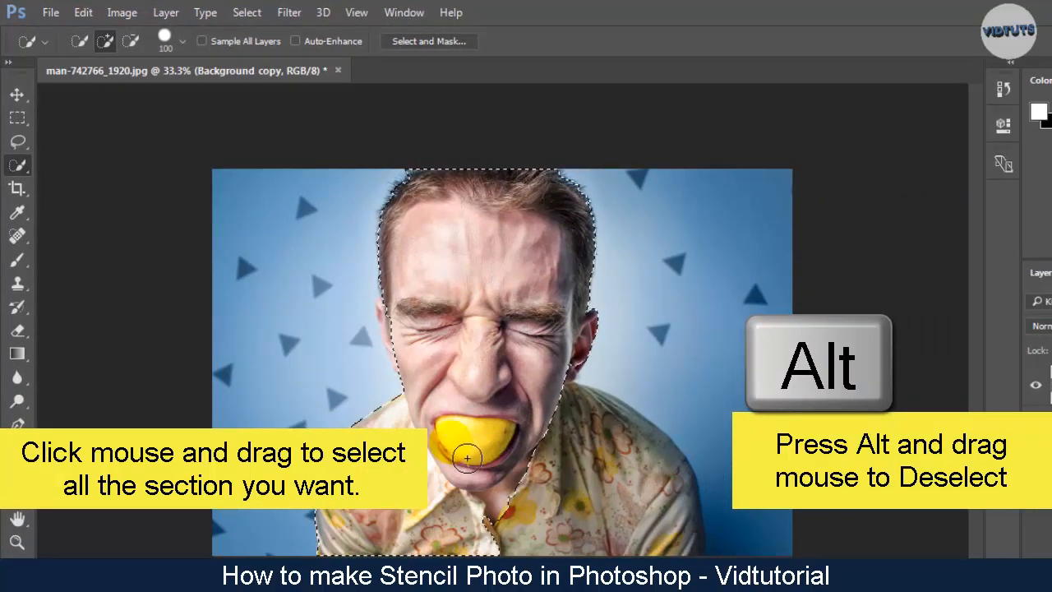
pyautogui.moveTo(466, 457)
pyautogui.mouseDown()
pyautogui.moveTo(557, 512)
pyautogui.moveTo(613, 509)
pyautogui.moveTo(565, 458)
pyautogui.moveTo(659, 512)
pyautogui.moveTo(673, 549)
pyautogui.mouseUp()
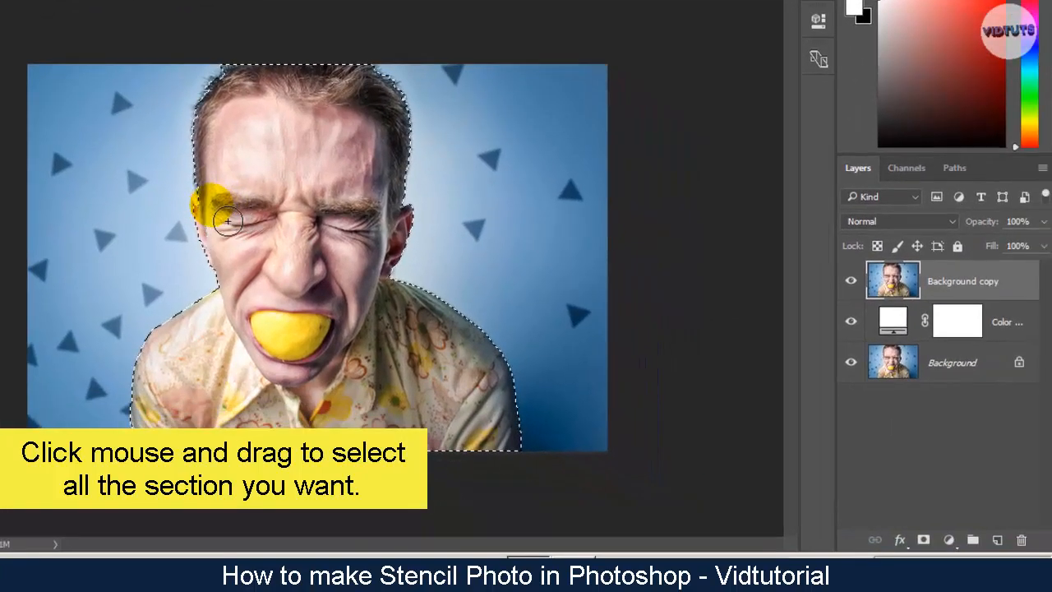
pyautogui.click(923, 540)
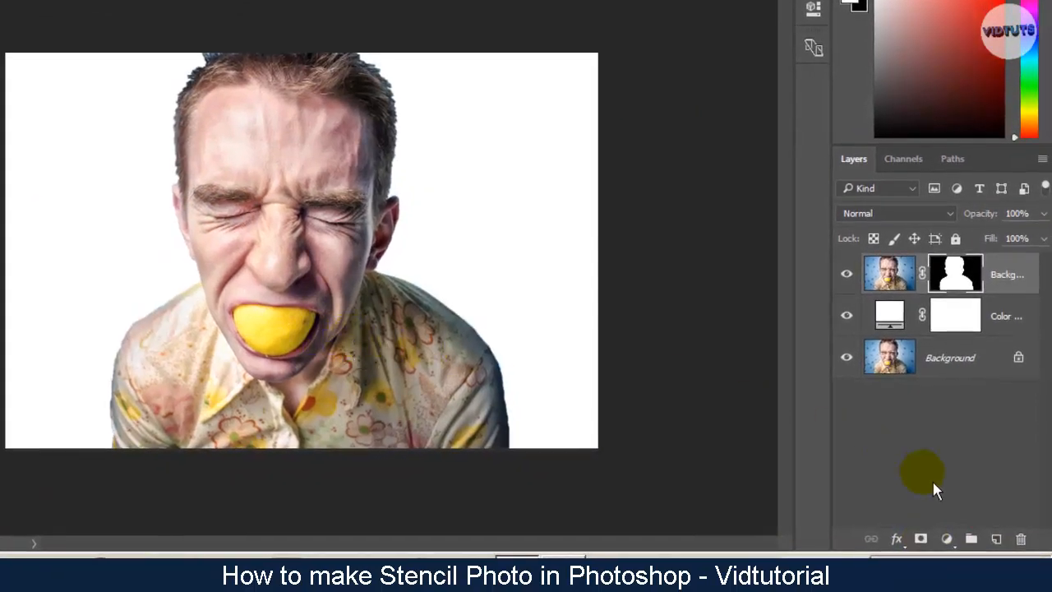
# Step: Add a Threshold adjustment layer above the masked Background copy with a threshold level of 135
pyautogui.click(946, 538)
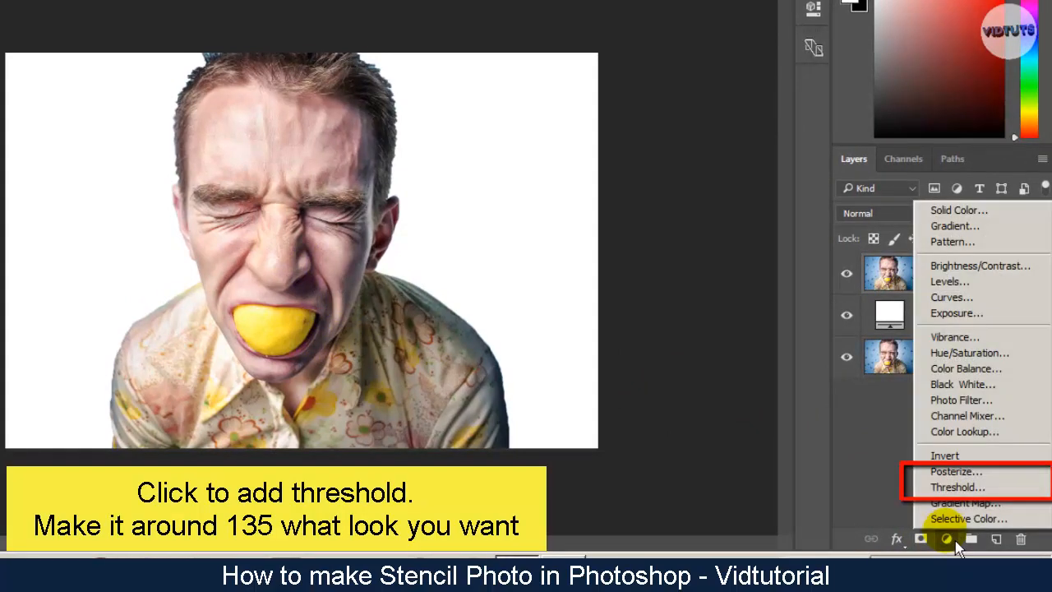
pyautogui.click(1015, 491)
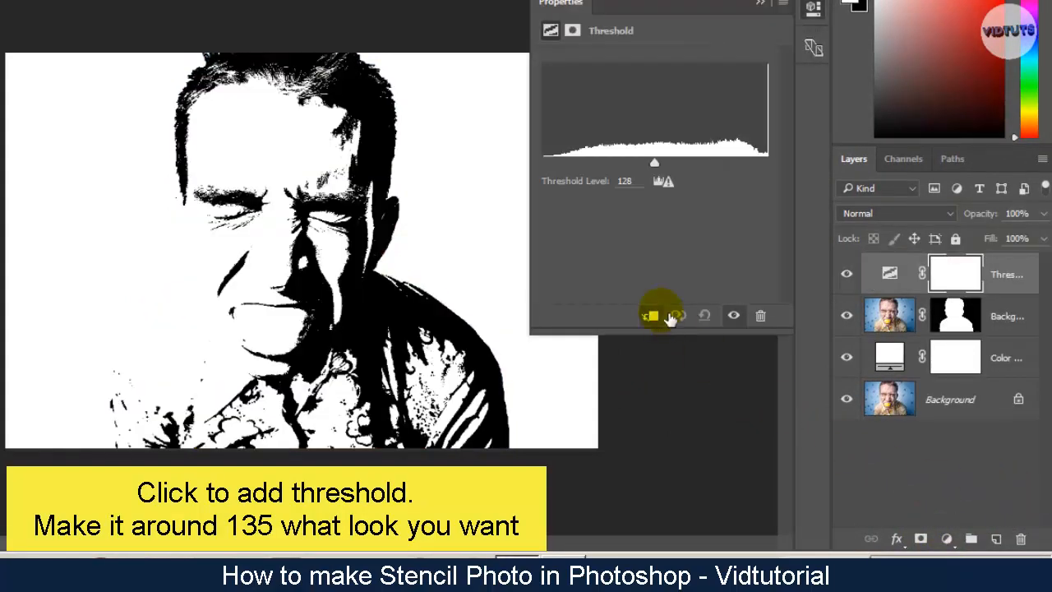
pyautogui.moveTo(666, 171)
pyautogui.mouseDown()
pyautogui.moveTo(695, 169)
pyautogui.moveTo(670, 175)
pyautogui.mouseUp()
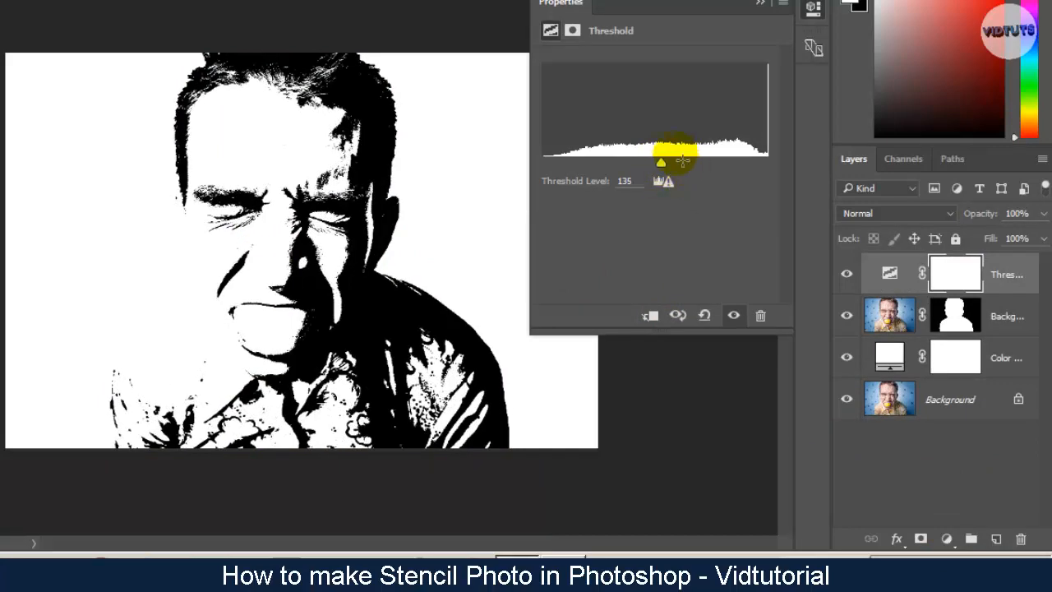
pyautogui.click(762, 3)
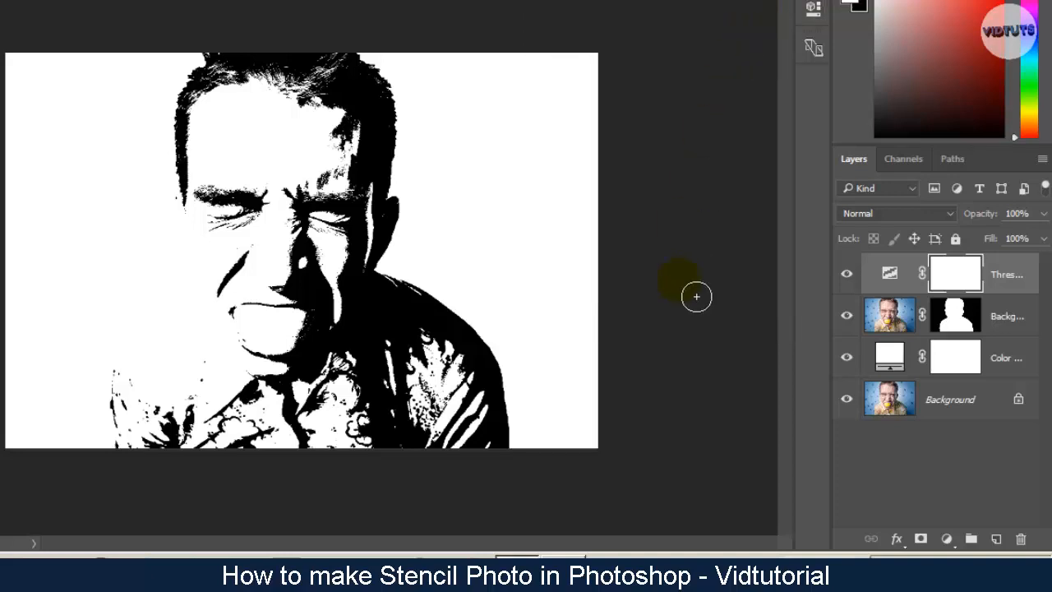
# Step: Apply the Diffuse filter in Anisotropic mode to the image of the Background copy layer
pyautogui.click(902, 319)
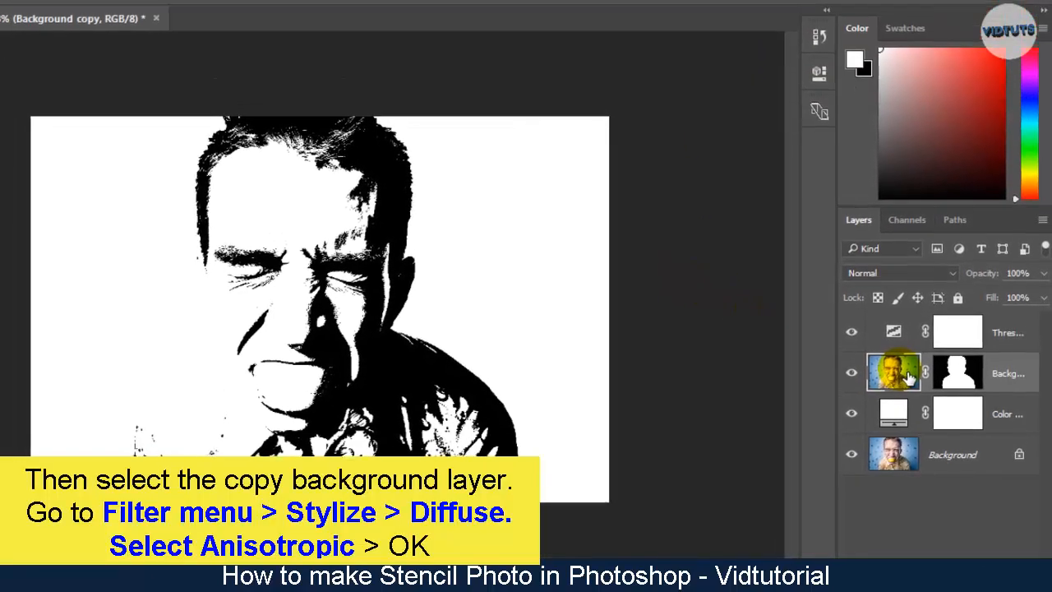
pyautogui.click(126, 12)
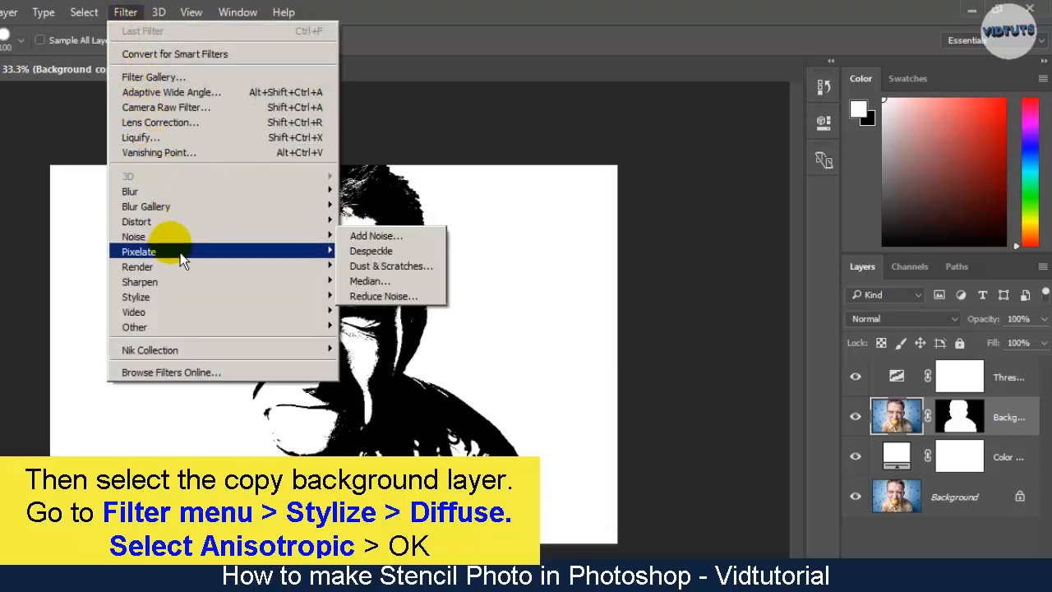
pyautogui.moveTo(195, 297)
pyautogui.click(385, 299)
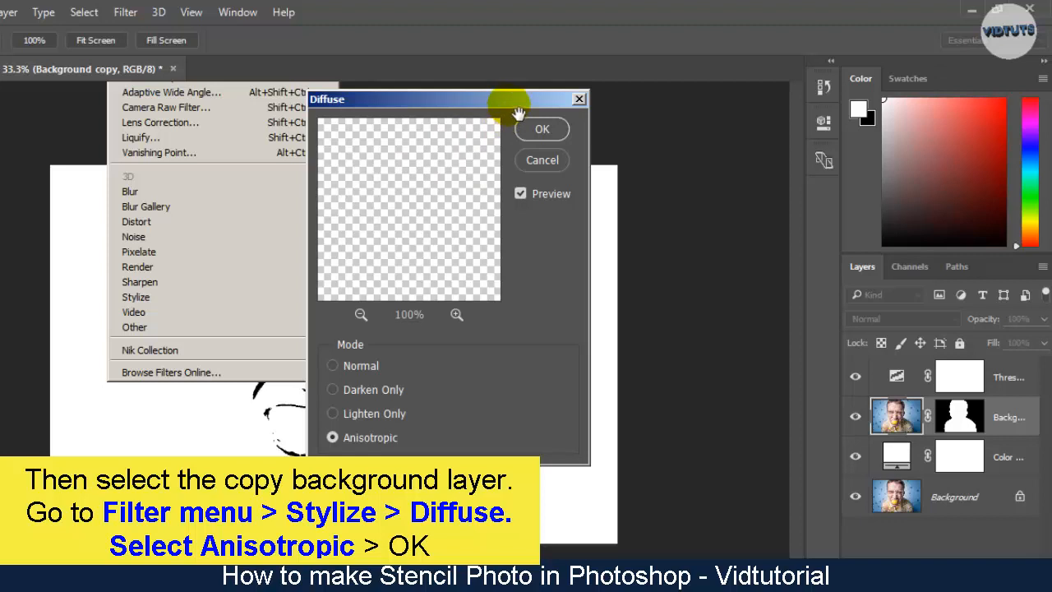
pyautogui.moveTo(518, 112); pyautogui.dragTo(682, 111)
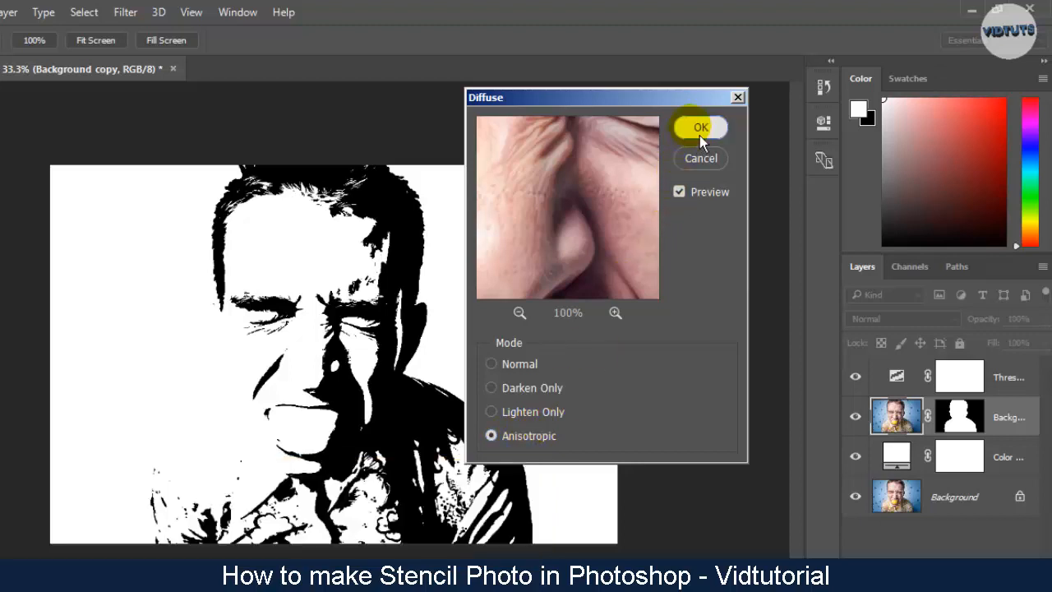
pyautogui.click(699, 134)
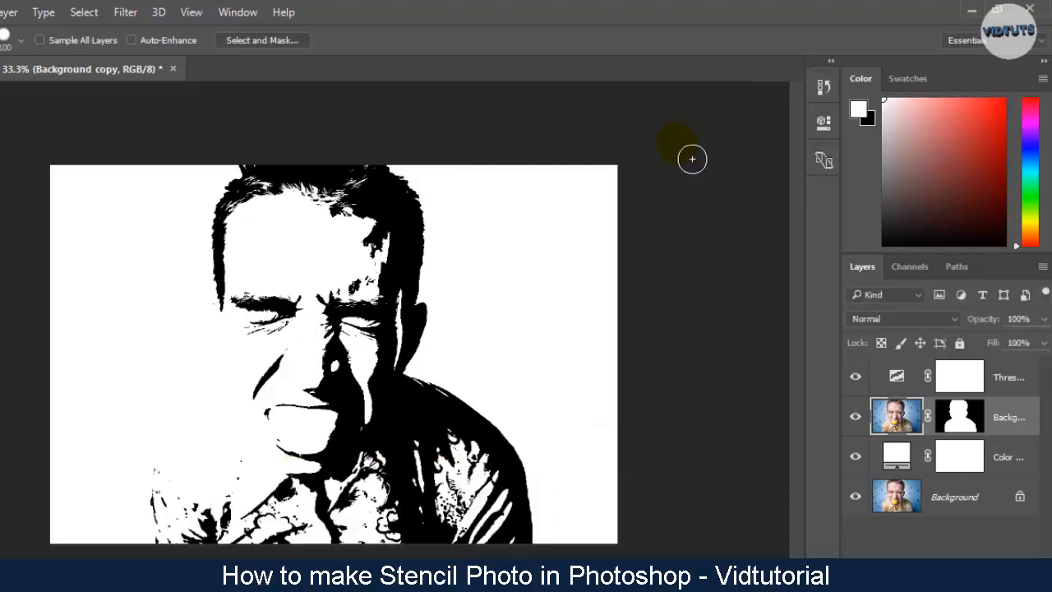
# Step: Apply the Anisotropic Diffuse filter to the Background copy layer a second time
pyautogui.click(127, 13)
pyautogui.moveTo(235, 294)
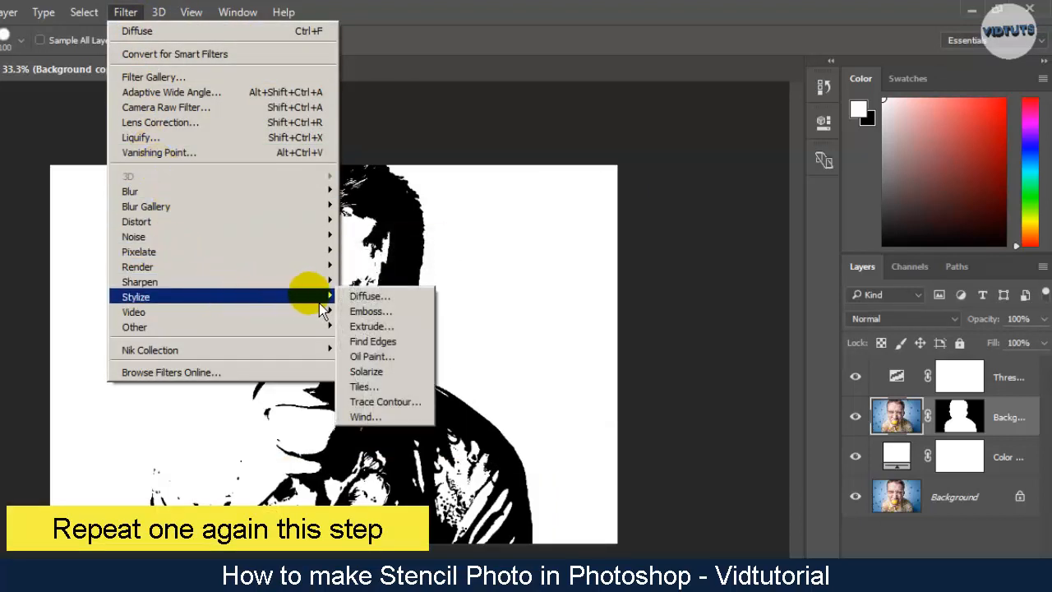
pyautogui.click(365, 295)
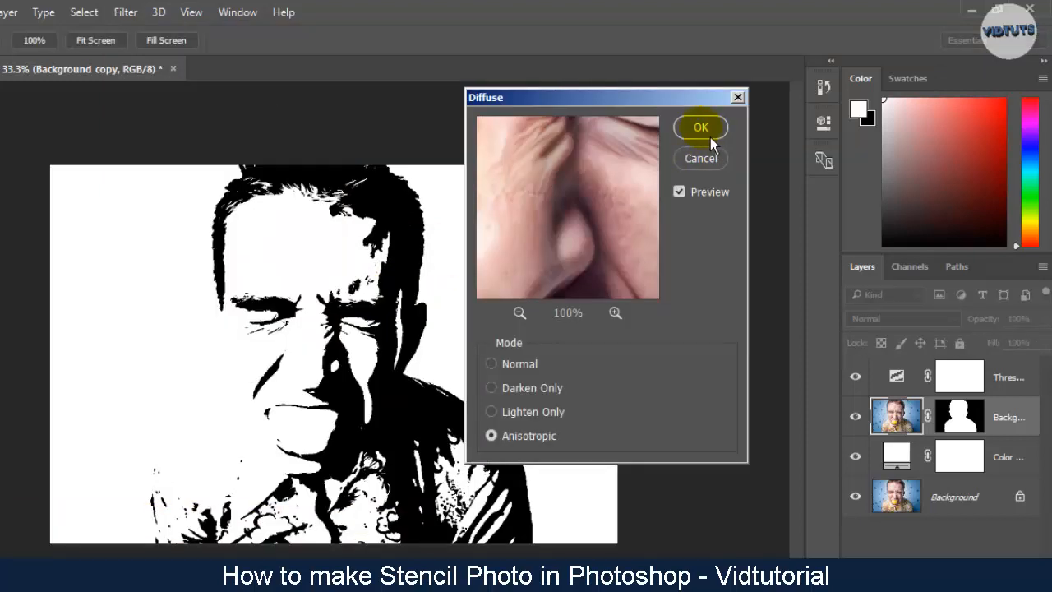
pyautogui.click(711, 137)
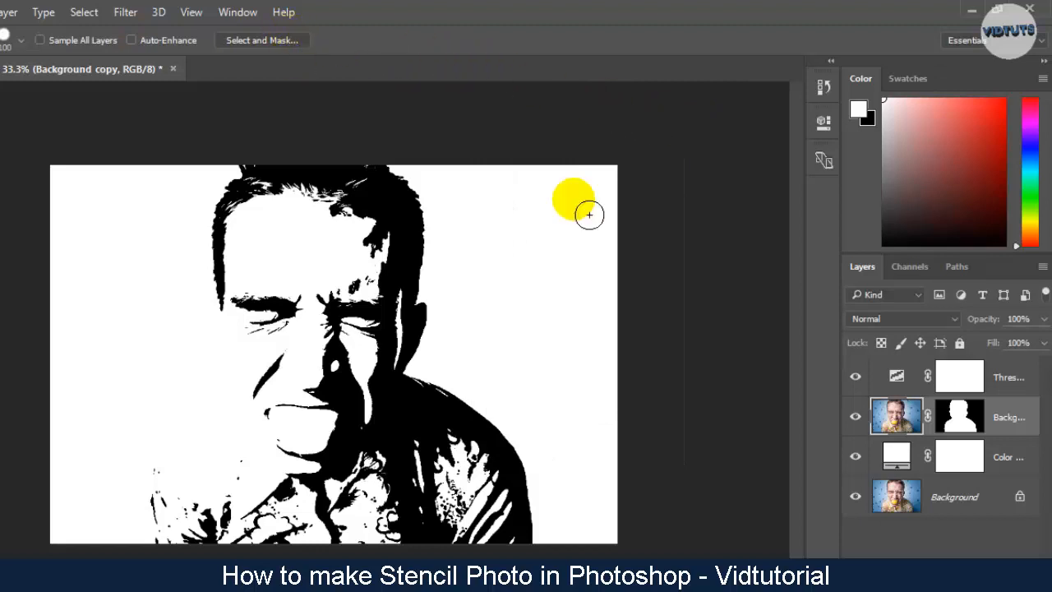
# Step: Try a threshold level of 133 on the Threshold adjustment layer and return it to 135
pyautogui.click(909, 381)
pyautogui.doubleClick(909, 381)
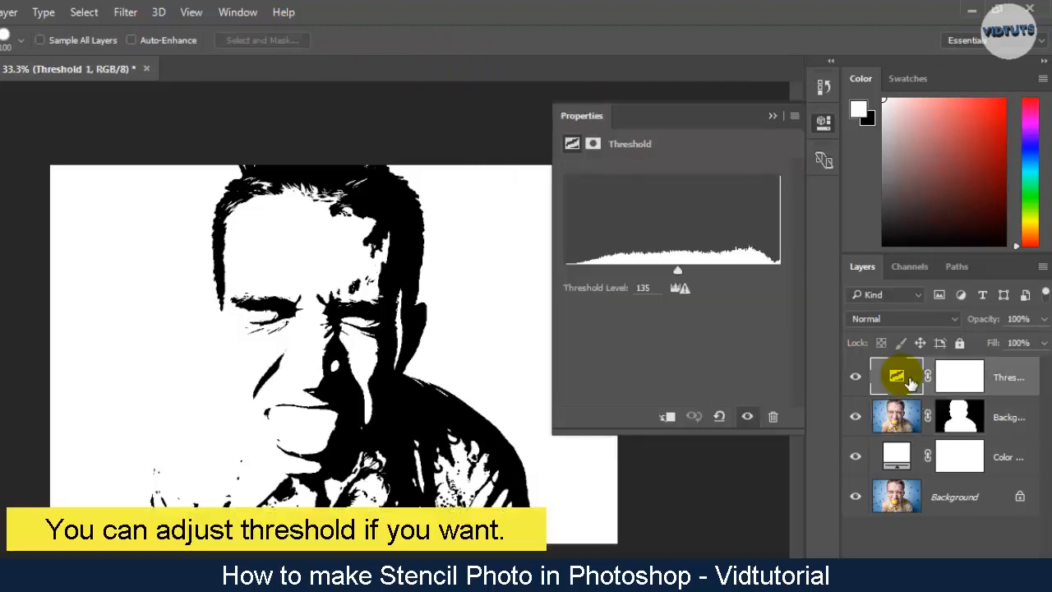
pyautogui.moveTo(680, 284)
pyautogui.mouseDown()
pyautogui.moveTo(695, 276)
pyautogui.moveTo(686, 280)
pyautogui.mouseUp()
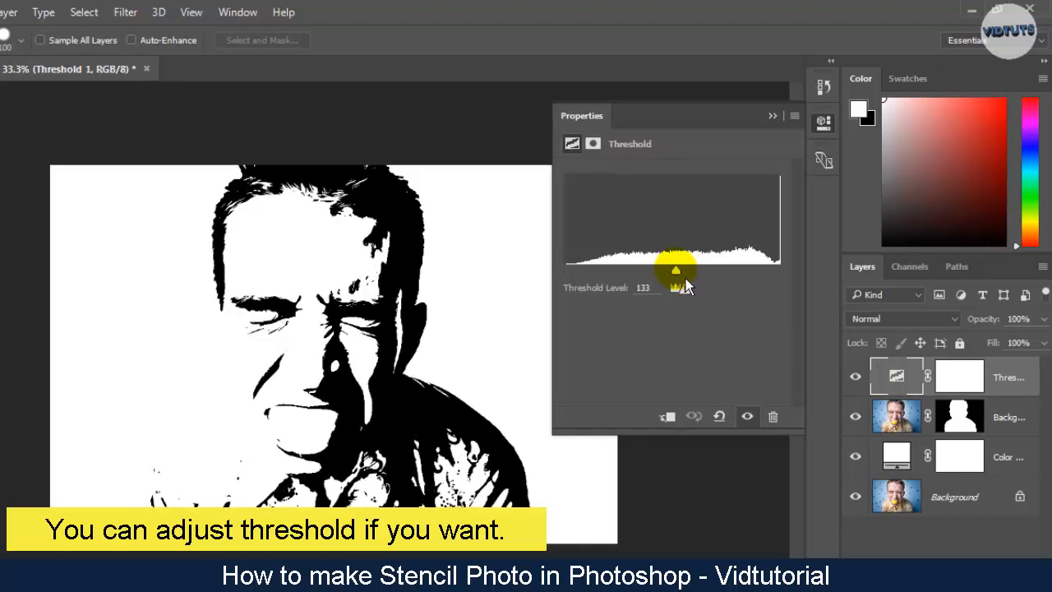
pyautogui.click(774, 117)
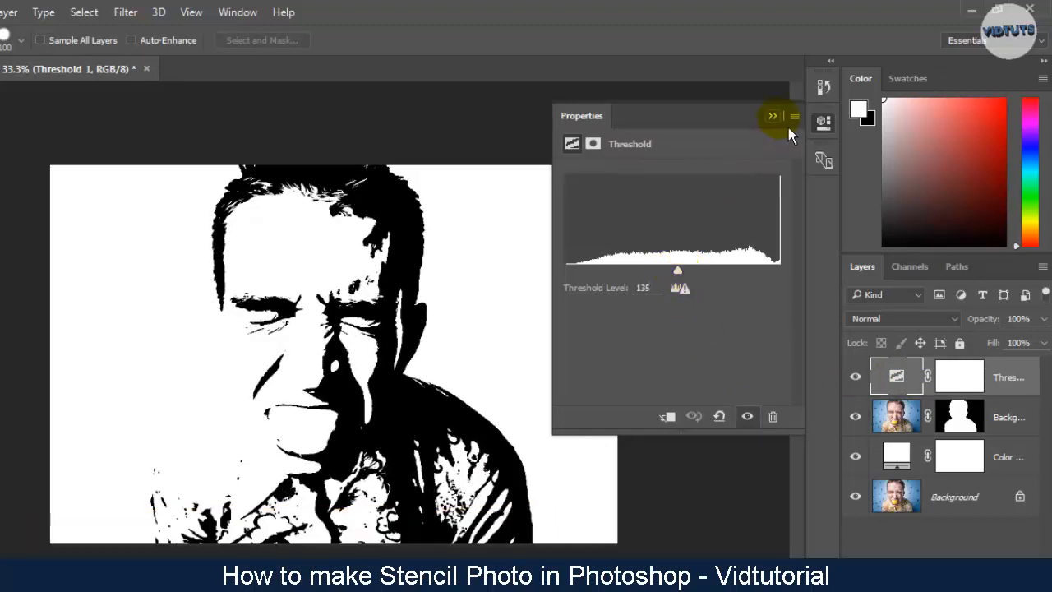
# Step: Start the Smart Sharpen filter on the Background copy layer's image with an amount of 400%
pyautogui.click(124, 11)
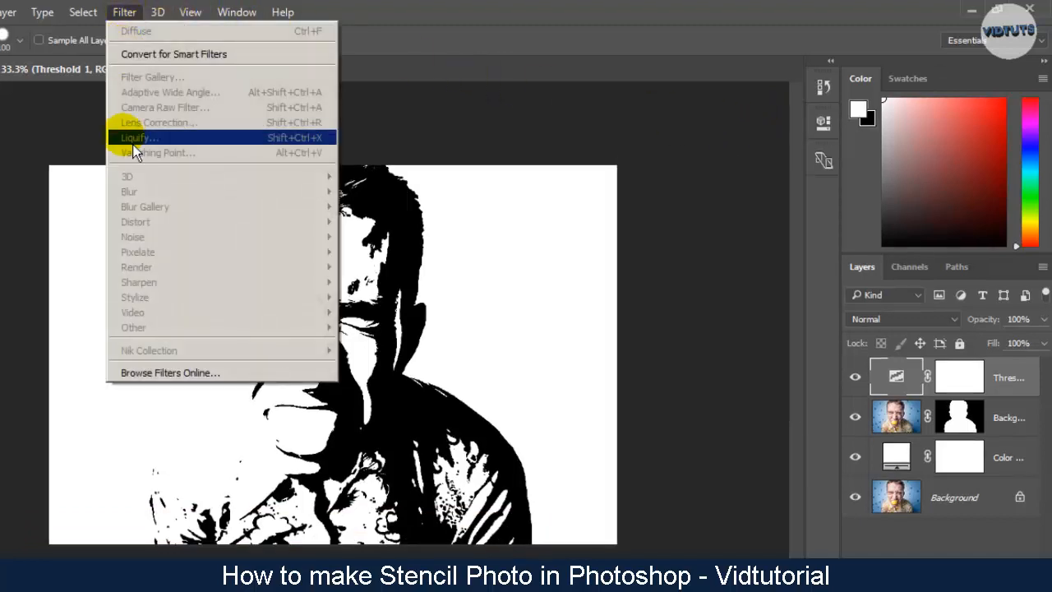
pyautogui.click(901, 419)
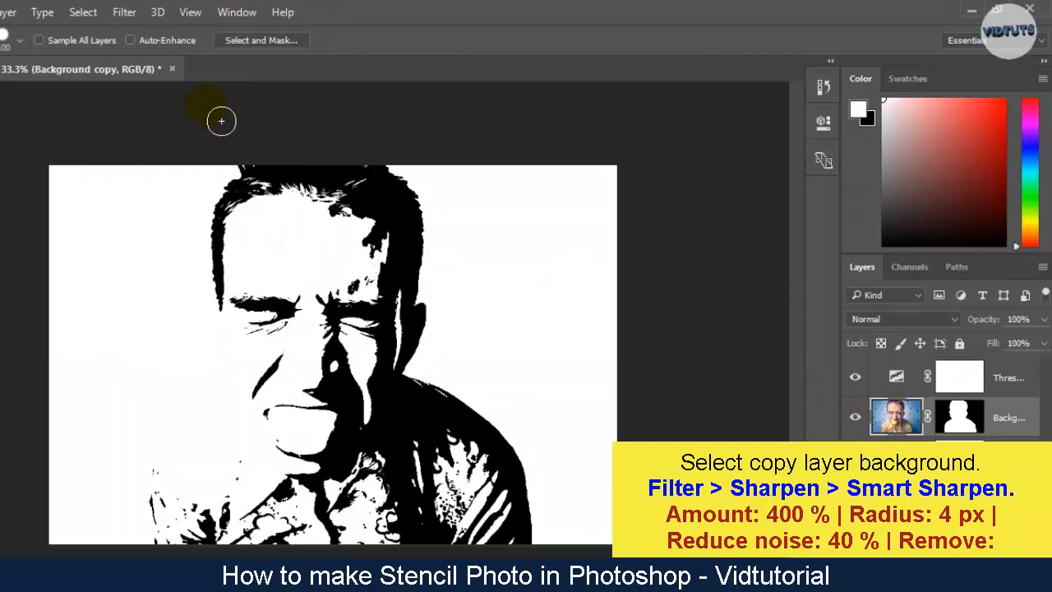
pyautogui.click(124, 11)
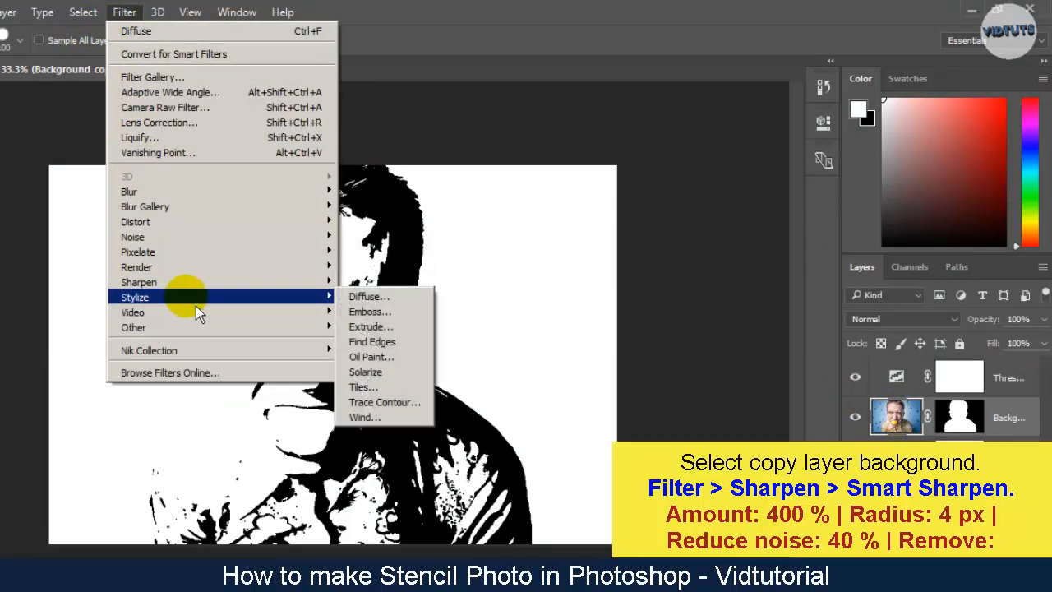
pyautogui.moveTo(303, 290)
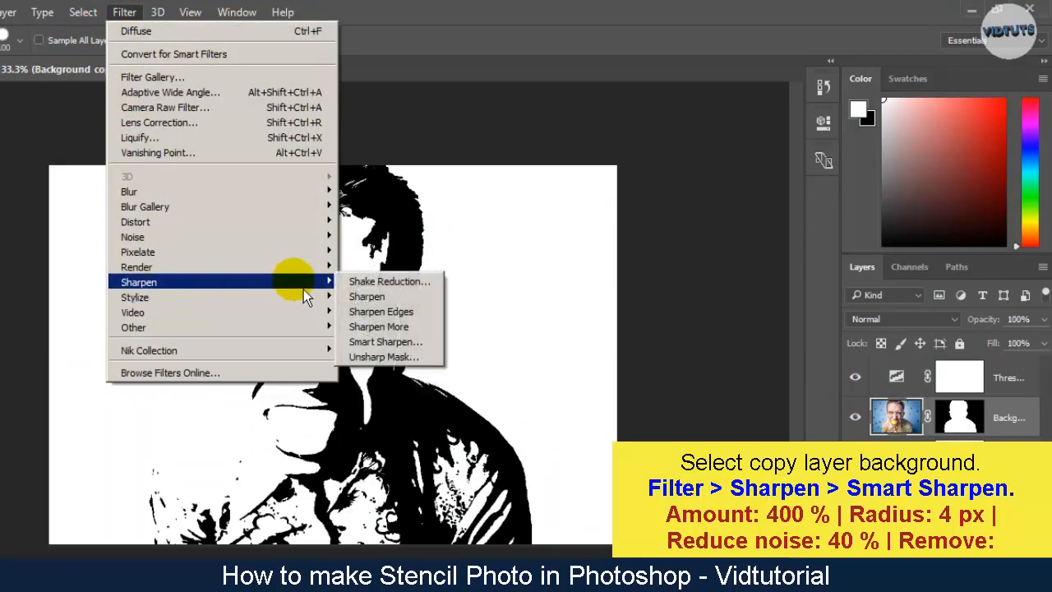
pyautogui.click(415, 343)
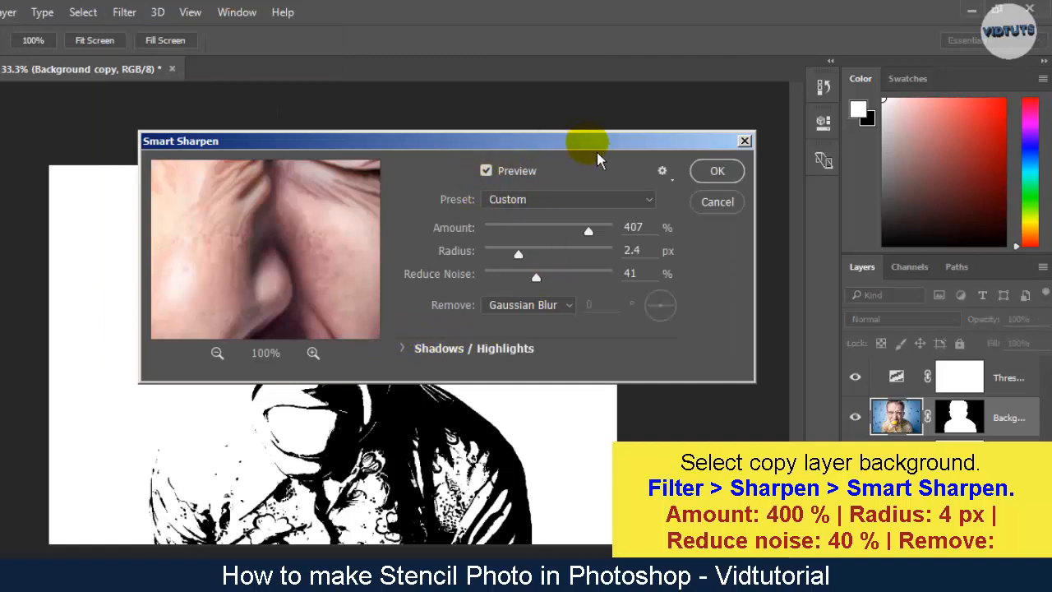
pyautogui.moveTo(624, 149); pyautogui.dragTo(859, 100)
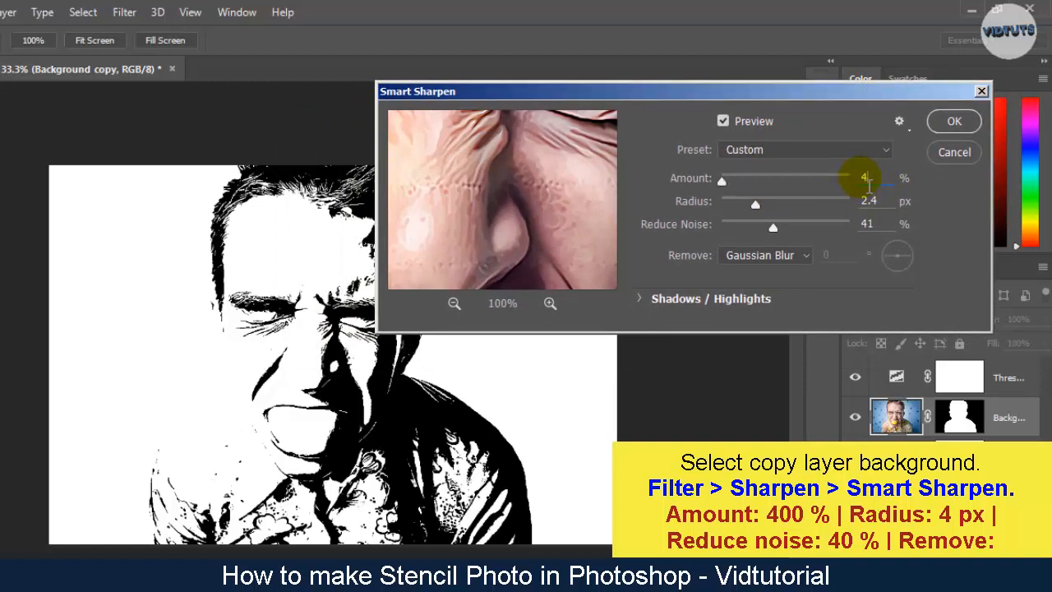
pyautogui.write('00')
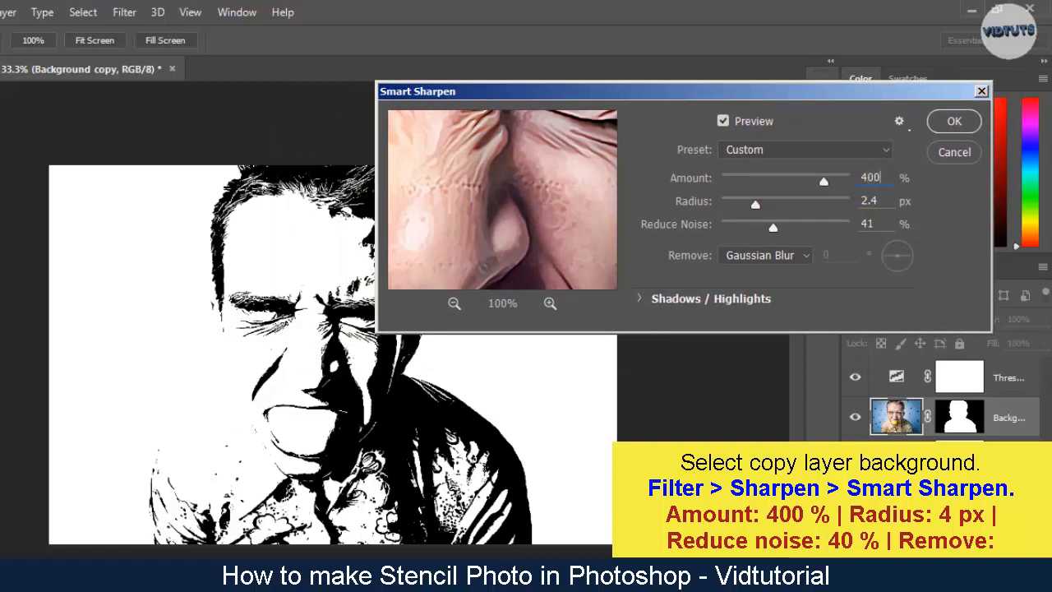
# Step: Set the Smart Sharpen radius to 4 px
pyautogui.click(755, 204)
pyautogui.moveTo(767, 222); pyautogui.dragTo(773, 223)
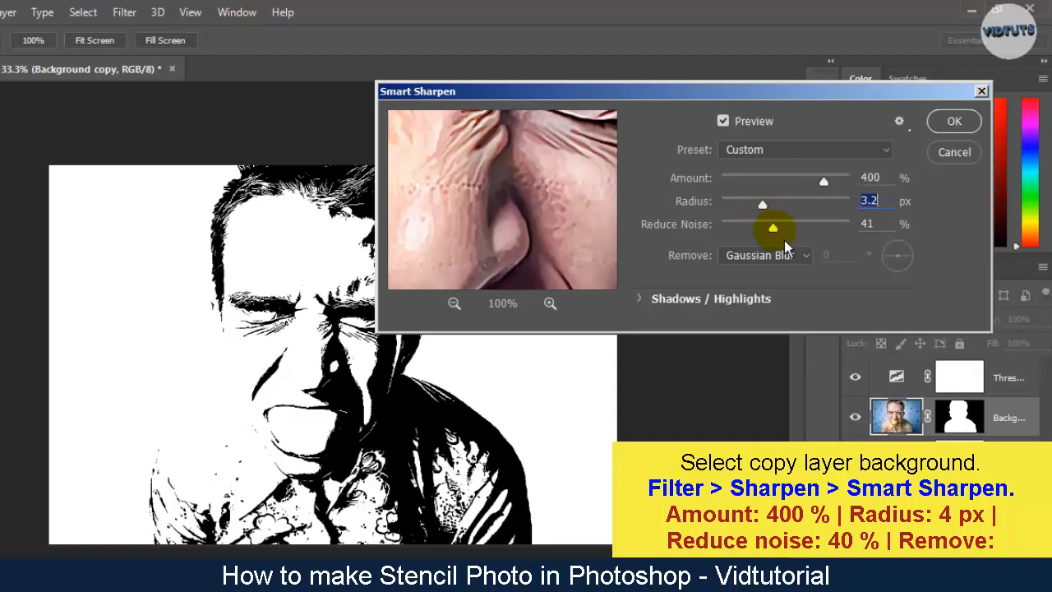
pyautogui.click(868, 202)
pyautogui.moveTo(892, 212); pyautogui.dragTo(853, 207)
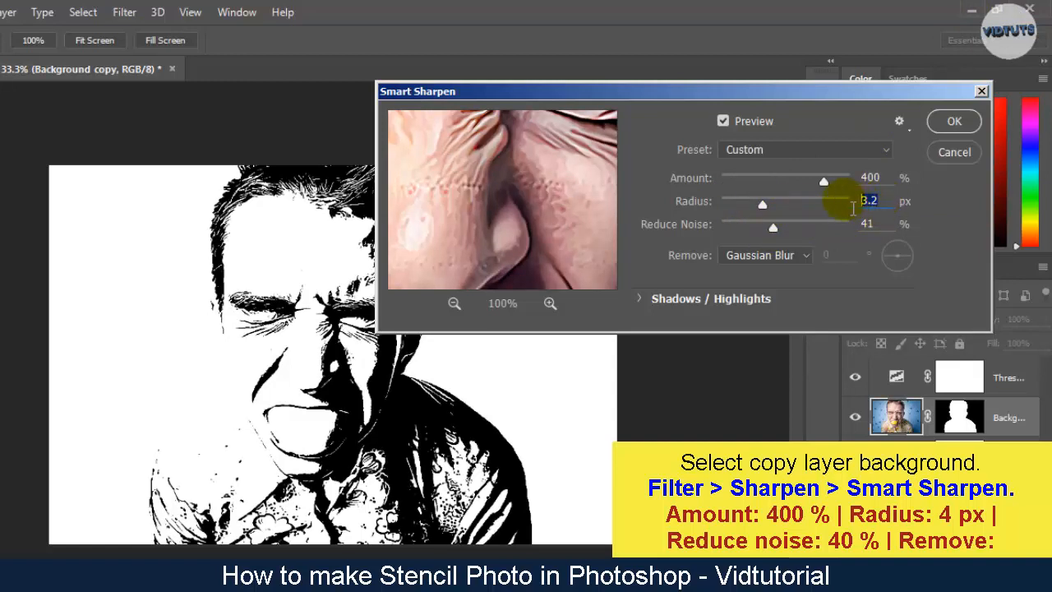
pyautogui.write('4')
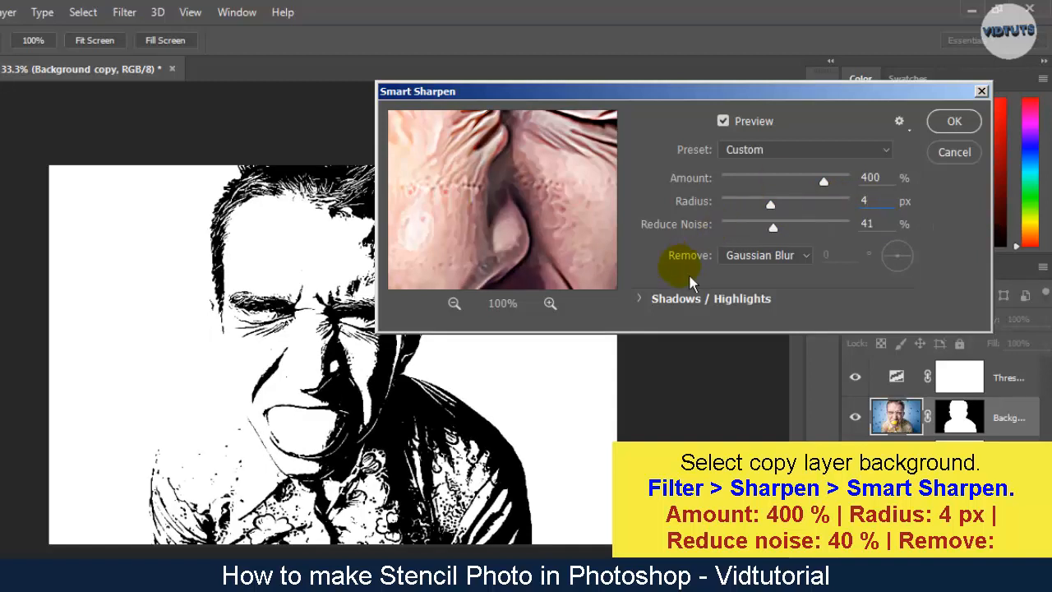
# Step: Set noise reduction to 40% with Gaussian Blur as the blur to remove, and apply Smart Sharpen
pyautogui.click(773, 233)
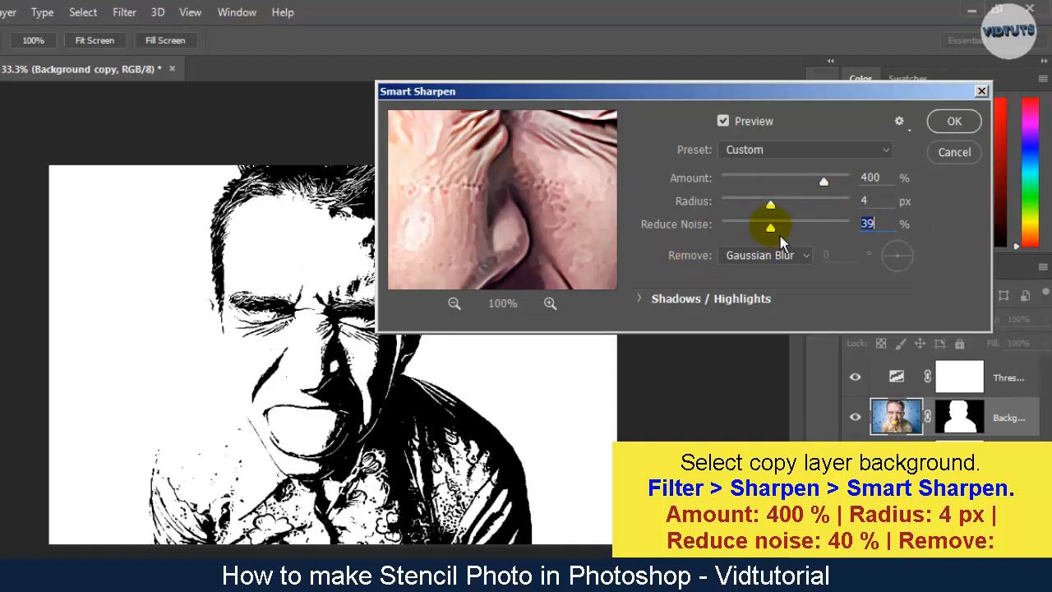
pyautogui.moveTo(781, 241); pyautogui.dragTo(783, 241)
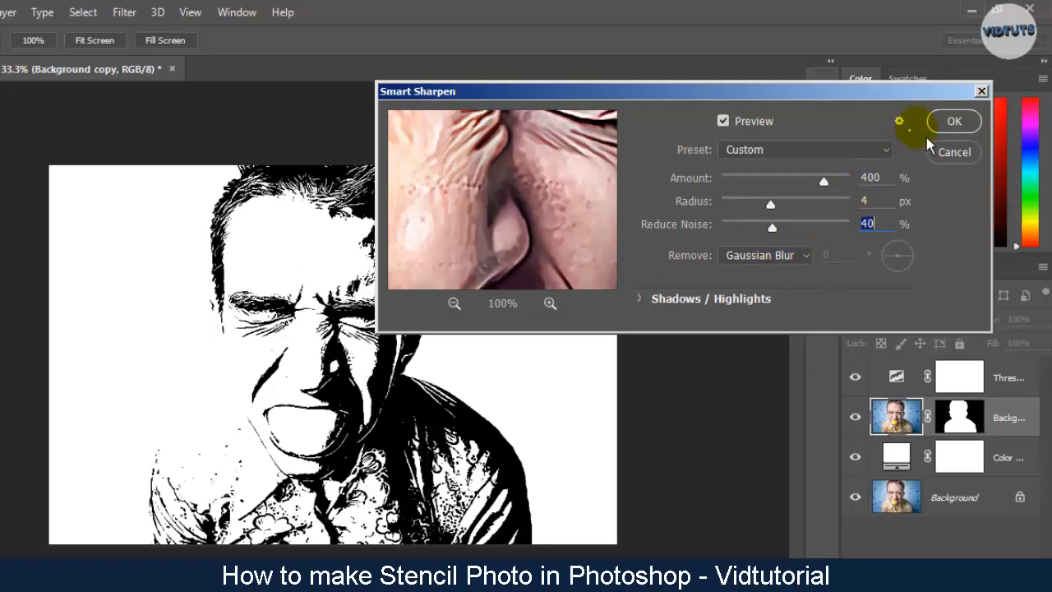
pyautogui.click(950, 129)
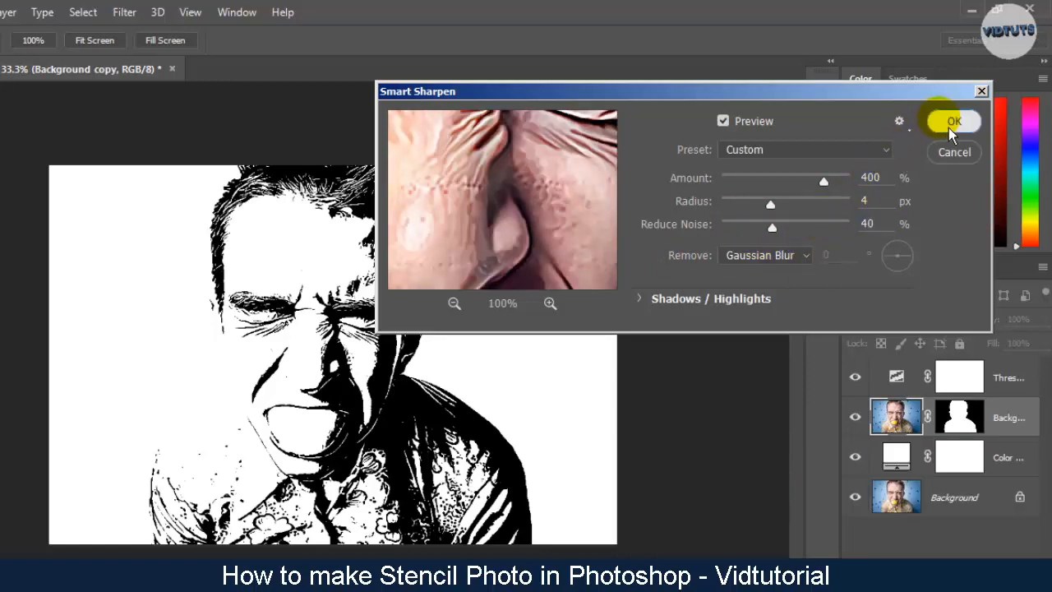
pyautogui.click(801, 255)
pyautogui.click(762, 272)
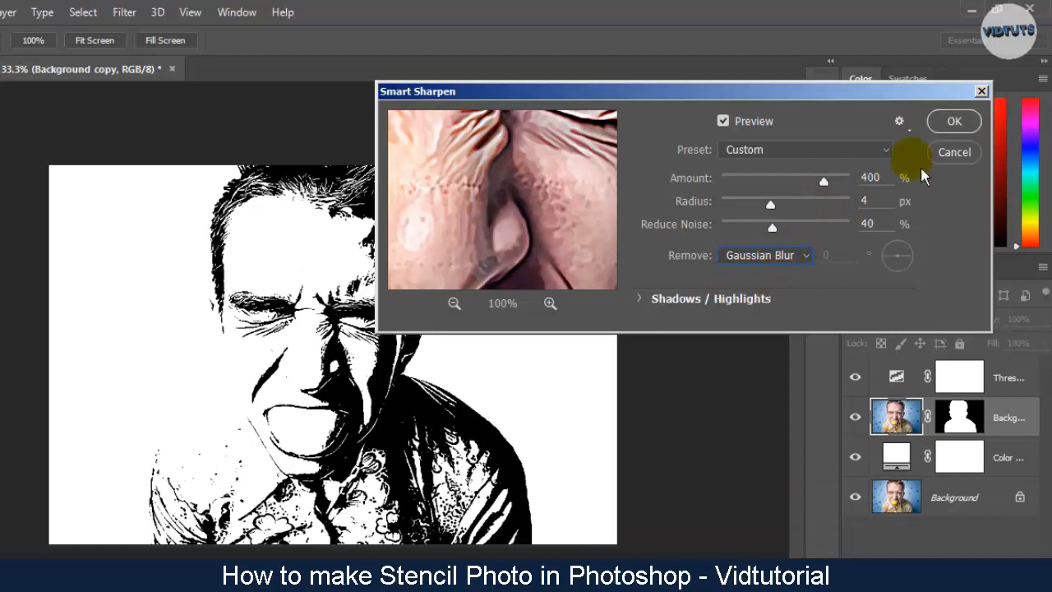
pyautogui.click(949, 129)
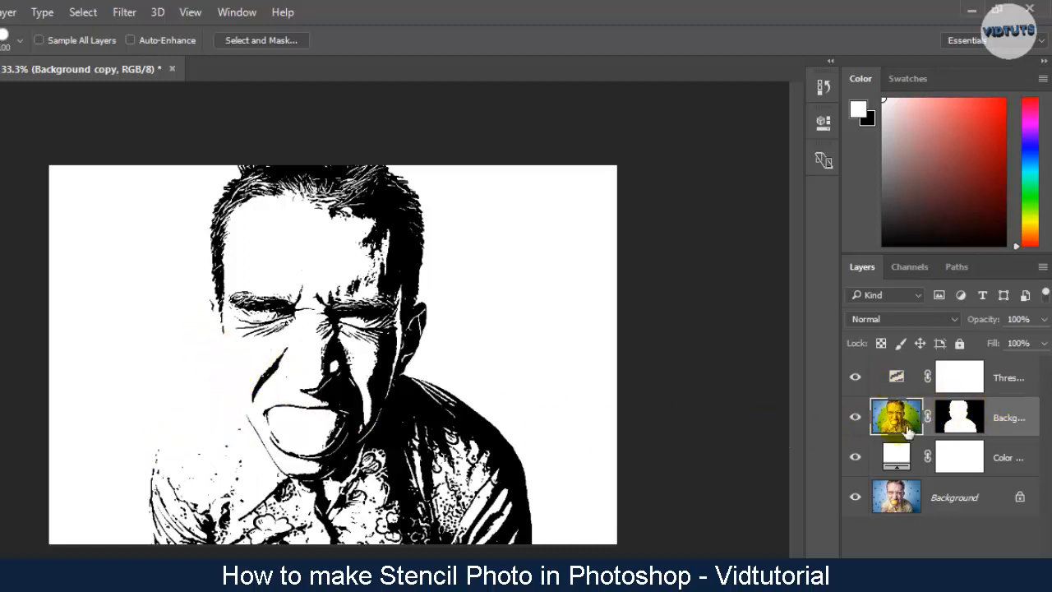
# Step: Duplicate the Threshold 1 and Background copy layers together and set the upper Threshold copy's level to 227
pyautogui.keyDown('ctrl'); pyautogui.click(1010, 378); pyautogui.keyUp('ctrl')
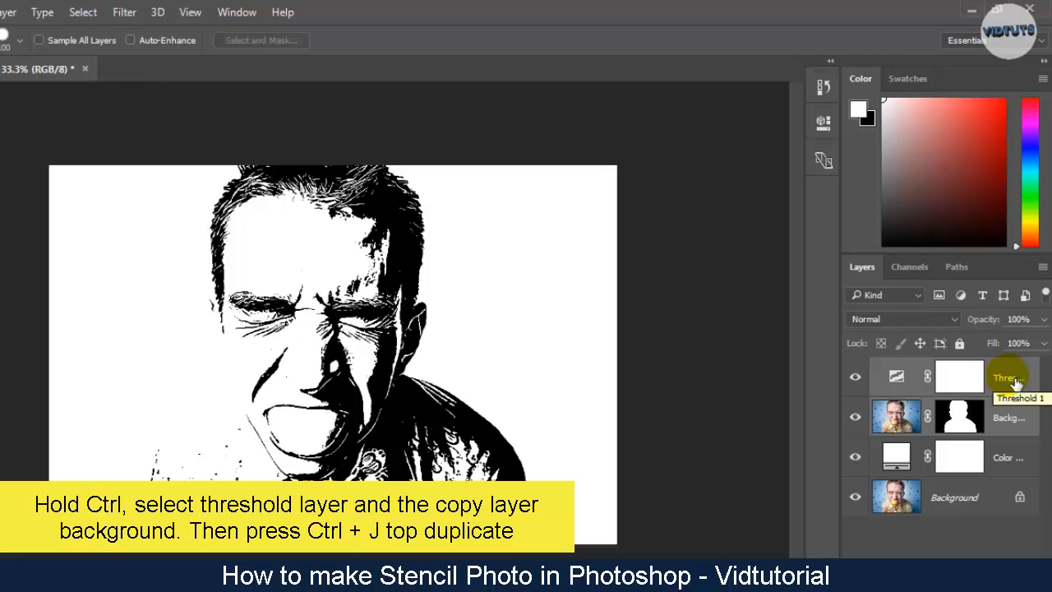
pyautogui.hotkey('ctrl', 'j')
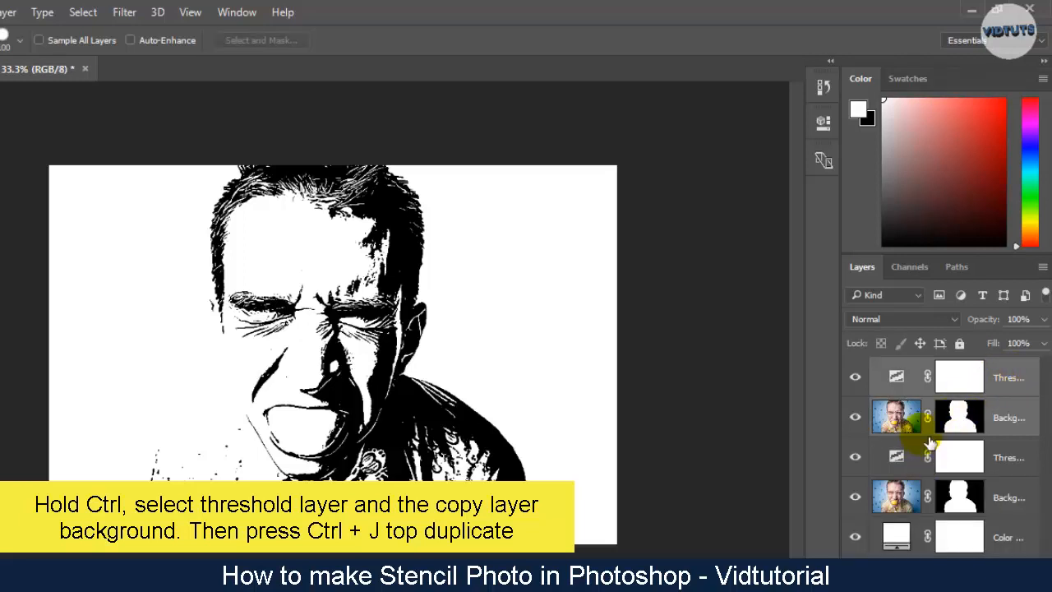
pyautogui.click(903, 377)
pyautogui.click(909, 378)
pyautogui.doubleClick(908, 377)
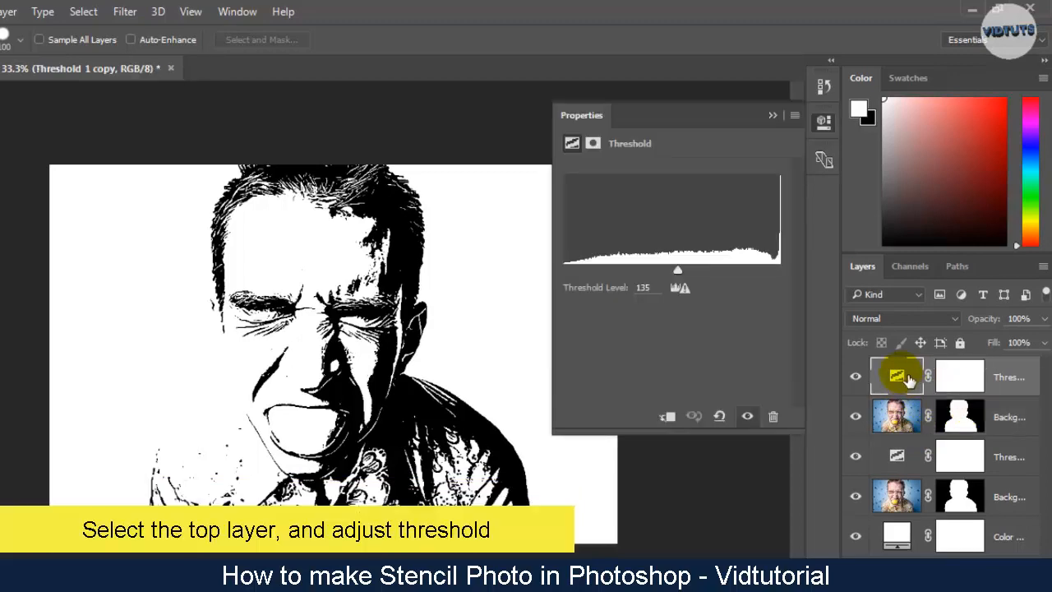
pyautogui.moveTo(689, 273); pyautogui.dragTo(764, 278)
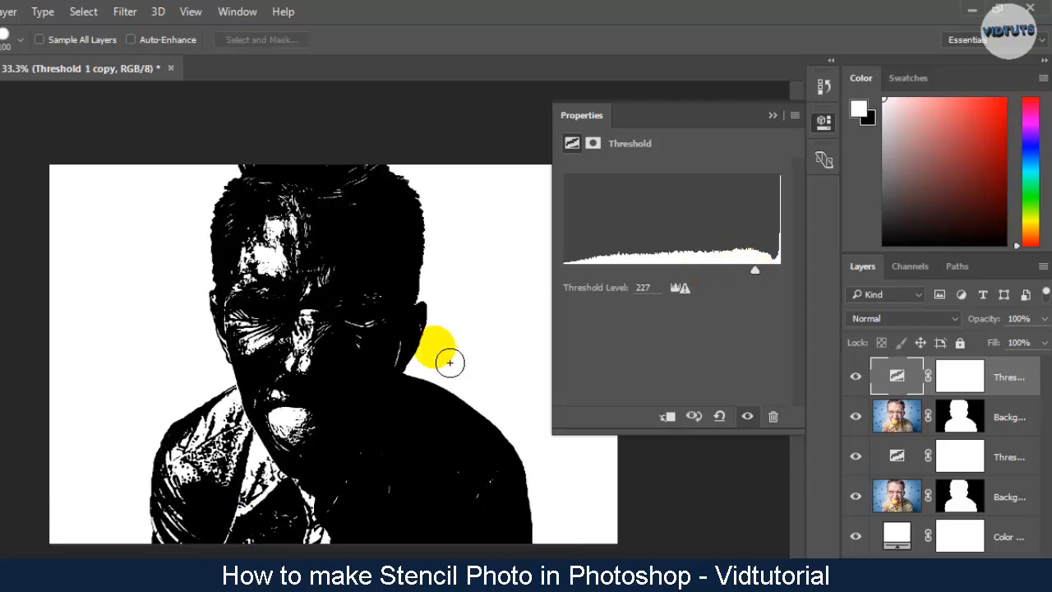
# Step: Merge the top Threshold copy with the duplicated Background copy layer directly below it
pyautogui.click(772, 115)
pyautogui.keyDown('ctrl'); pyautogui.click(1017, 416); pyautogui.keyUp('ctrl')
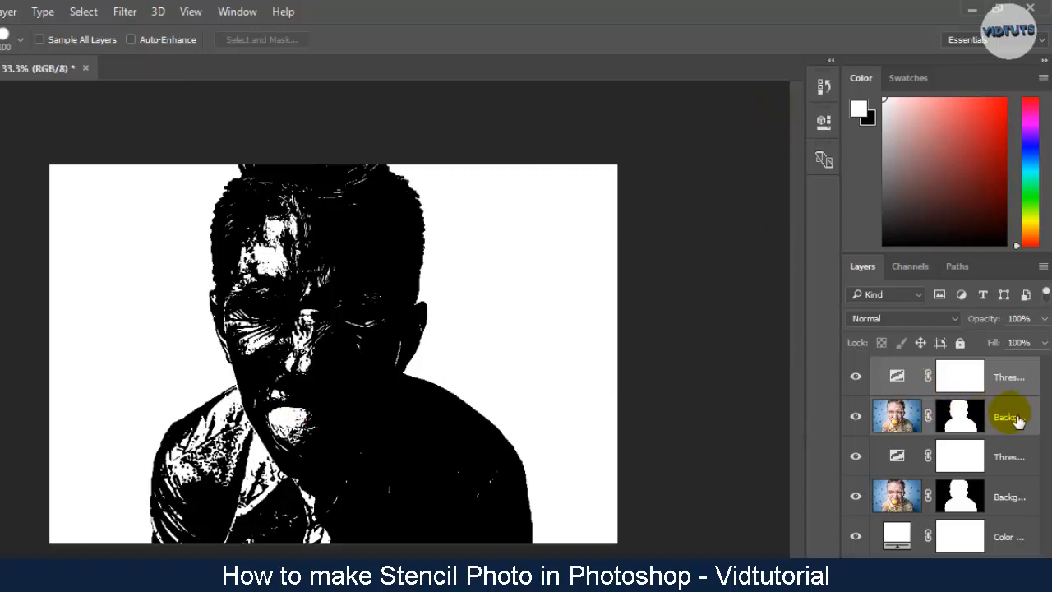
pyautogui.hotkey('ctrl', 'e')
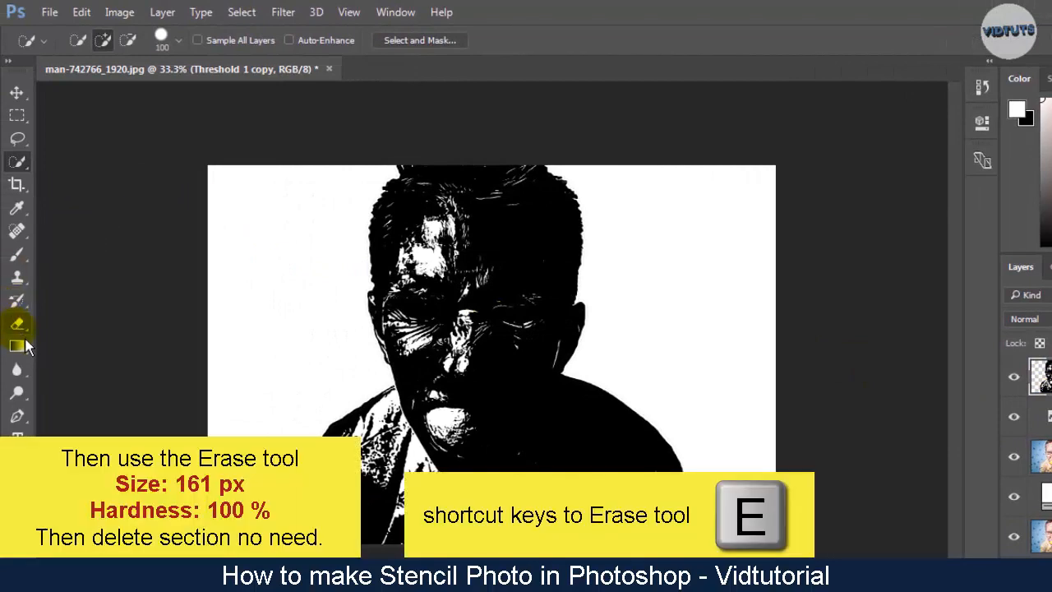
# Step: Erase the merged layer's black areas inside the face and shirt with a 161 px Eraser at 100% hardness, keeping the outer outline
pyautogui.click(23, 331)
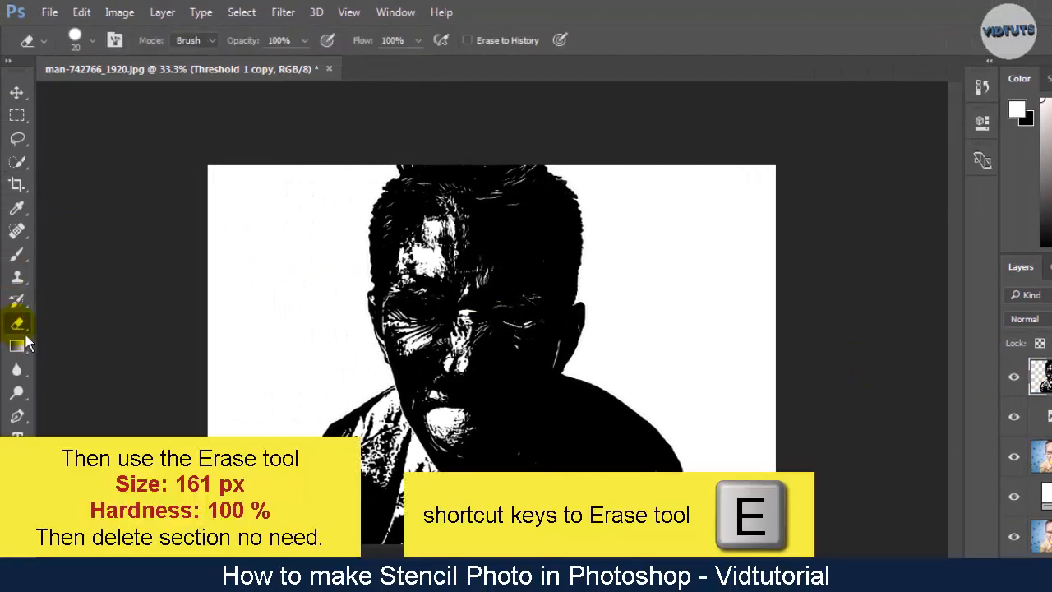
pyautogui.click(92, 41)
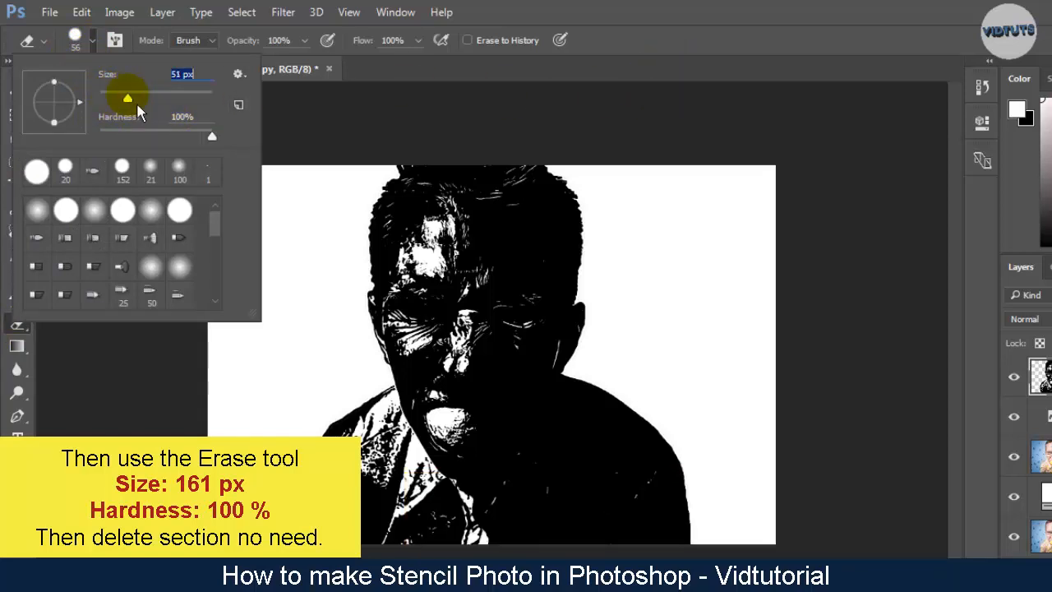
pyautogui.click(695, 48)
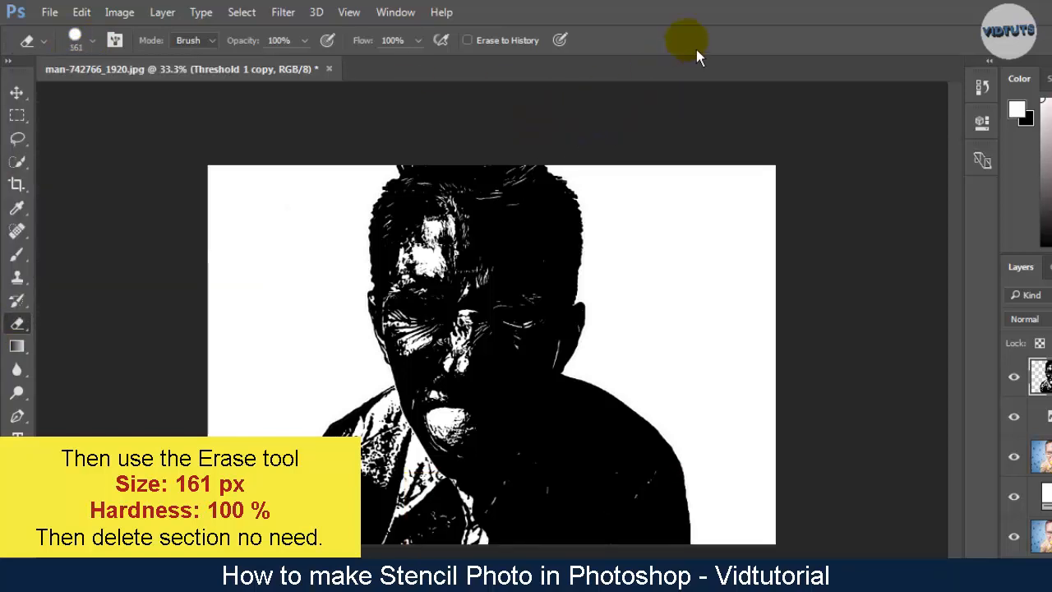
pyautogui.moveTo(586, 294)
pyautogui.mouseDown()
pyautogui.moveTo(518, 181)
pyautogui.moveTo(462, 172)
pyautogui.moveTo(582, 256)
pyautogui.moveTo(535, 200)
pyautogui.moveTo(431, 185)
pyautogui.moveTo(575, 341)
pyautogui.moveTo(500, 218)
pyautogui.mouseUp()
pyautogui.moveTo(579, 418)
pyautogui.mouseDown()
pyautogui.moveTo(596, 505)
pyautogui.moveTo(595, 353)
pyautogui.moveTo(662, 520)
pyautogui.moveTo(632, 417)
pyautogui.moveTo(710, 512)
pyautogui.moveTo(711, 549)
pyautogui.moveTo(695, 516)
pyautogui.moveTo(649, 567)
pyautogui.moveTo(589, 501)
pyautogui.moveTo(586, 538)
pyautogui.moveTo(551, 543)
pyautogui.moveTo(542, 458)
pyautogui.moveTo(507, 483)
pyautogui.moveTo(511, 513)
pyautogui.moveTo(533, 295)
pyautogui.moveTo(550, 469)
pyautogui.moveTo(513, 284)
pyautogui.moveTo(468, 210)
pyautogui.moveTo(492, 409)
pyautogui.moveTo(450, 220)
pyautogui.moveTo(437, 276)
pyautogui.moveTo(429, 224)
pyautogui.moveTo(425, 266)
pyautogui.moveTo(483, 441)
pyautogui.moveTo(425, 300)
pyautogui.moveTo(430, 328)
pyautogui.moveTo(427, 269)
pyautogui.moveTo(434, 346)
pyautogui.moveTo(456, 405)
pyautogui.moveTo(432, 347)
pyautogui.moveTo(438, 371)
pyautogui.moveTo(491, 470)
pyautogui.moveTo(489, 460)
pyautogui.moveTo(426, 552)
pyautogui.moveTo(458, 495)
pyautogui.moveTo(386, 559)
pyautogui.moveTo(402, 530)
pyautogui.moveTo(364, 546)
pyautogui.moveTo(367, 506)
pyautogui.moveTo(329, 501)
pyautogui.moveTo(342, 486)
pyautogui.moveTo(379, 501)
pyautogui.moveTo(368, 493)
pyautogui.moveTo(402, 481)
pyautogui.moveTo(376, 468)
pyautogui.moveTo(398, 462)
pyautogui.moveTo(392, 442)
pyautogui.moveTo(352, 460)
pyautogui.moveTo(384, 444)
pyautogui.moveTo(387, 423)
pyautogui.moveTo(376, 422)
pyautogui.moveTo(329, 497)
pyautogui.moveTo(353, 436)
pyautogui.moveTo(408, 512)
pyautogui.moveTo(505, 491)
pyautogui.moveTo(499, 432)
pyautogui.mouseUp()
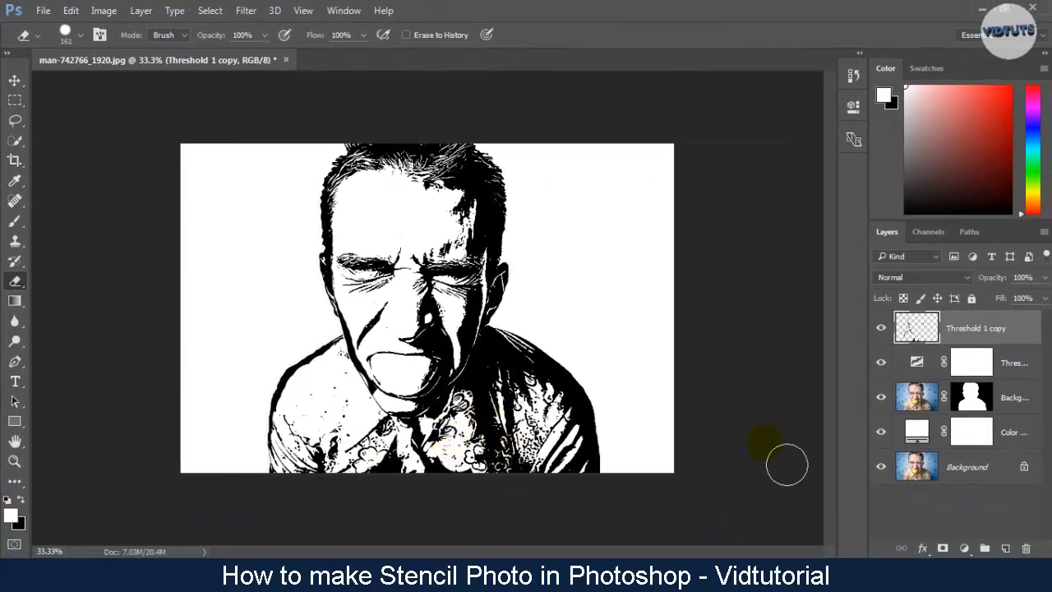
# Step: Hide the Threshold 1 layer and erase the merged layer's leftover black along the shirt's lower edge and beside the hair, reducing the Eraser to 70 px
pyautogui.click(886, 364)
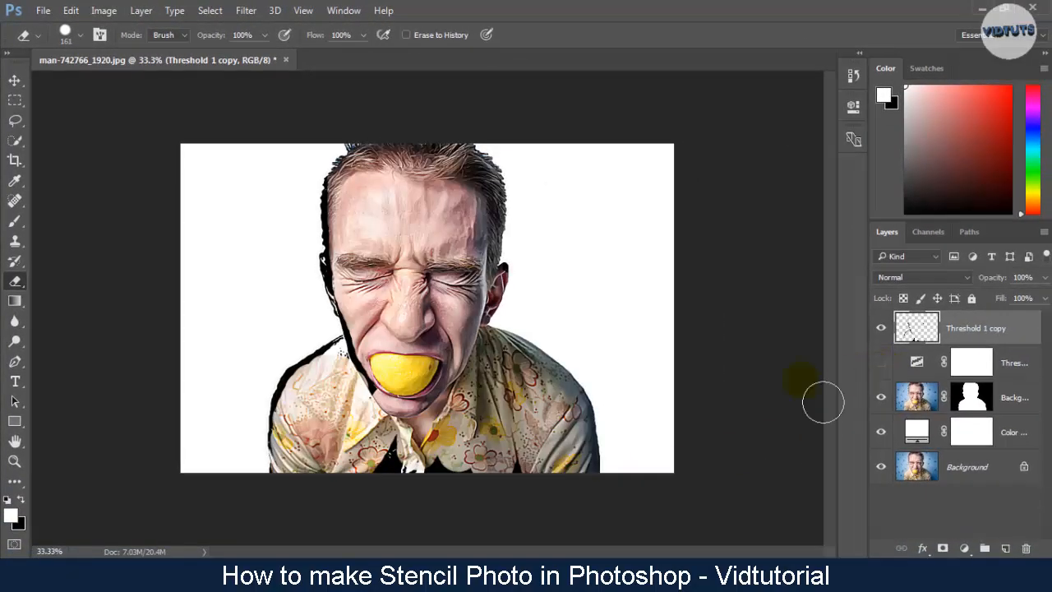
pyautogui.moveTo(390, 492)
pyautogui.mouseDown()
pyautogui.moveTo(530, 498)
pyautogui.moveTo(599, 481)
pyautogui.moveTo(419, 489)
pyautogui.moveTo(484, 473)
pyautogui.moveTo(460, 283)
pyautogui.moveTo(408, 188)
pyautogui.moveTo(351, 175)
pyautogui.moveTo(368, 171)
pyautogui.moveTo(484, 226)
pyautogui.moveTo(399, 189)
pyautogui.moveTo(512, 194)
pyautogui.mouseUp()
pyautogui.press('[')
pyautogui.press('[')
pyautogui.press('[')
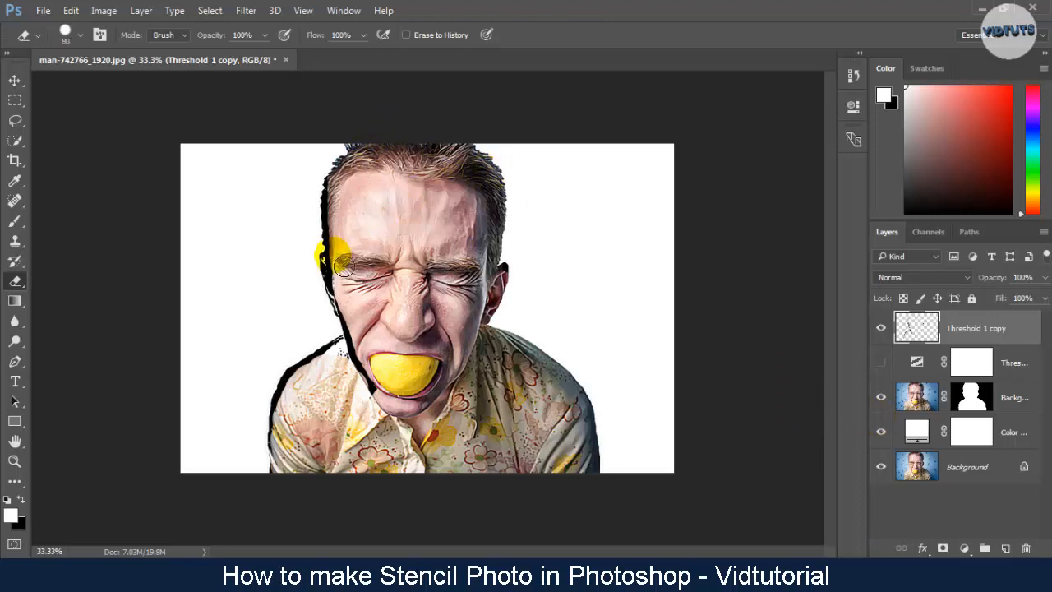
pyautogui.moveTo(342, 261)
pyautogui.mouseDown()
pyautogui.moveTo(334, 176)
pyautogui.moveTo(355, 216)
pyautogui.moveTo(366, 333)
pyautogui.moveTo(353, 307)
pyautogui.moveTo(358, 324)
pyautogui.moveTo(404, 342)
pyautogui.mouseUp()
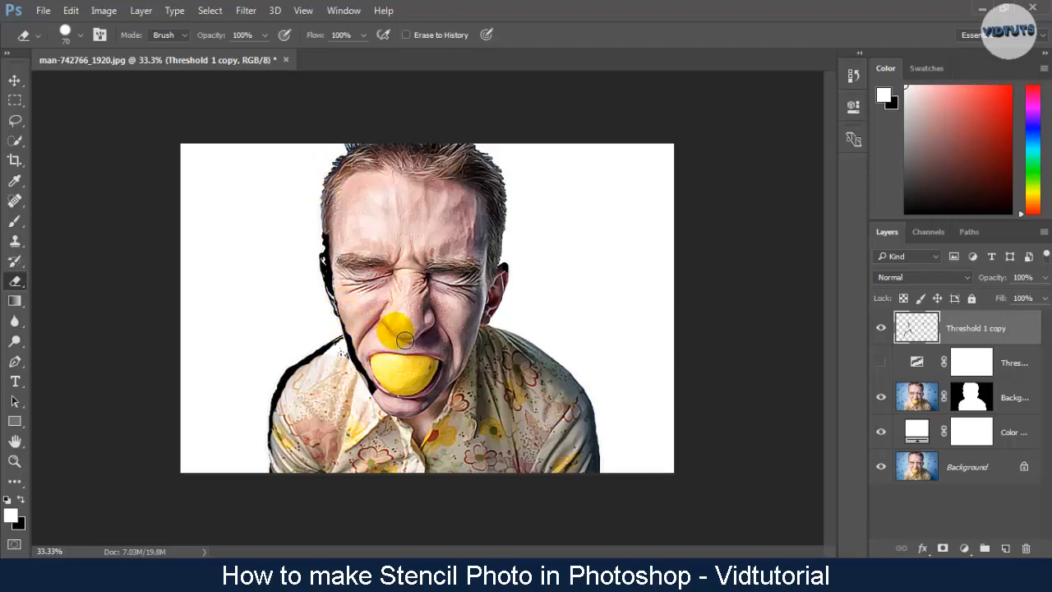
# Step: Thin the black outline along the left jaw and shoulder with a 40 px Eraser and show the Threshold 1 layer again
pyautogui.scroll(2, 401, 345)
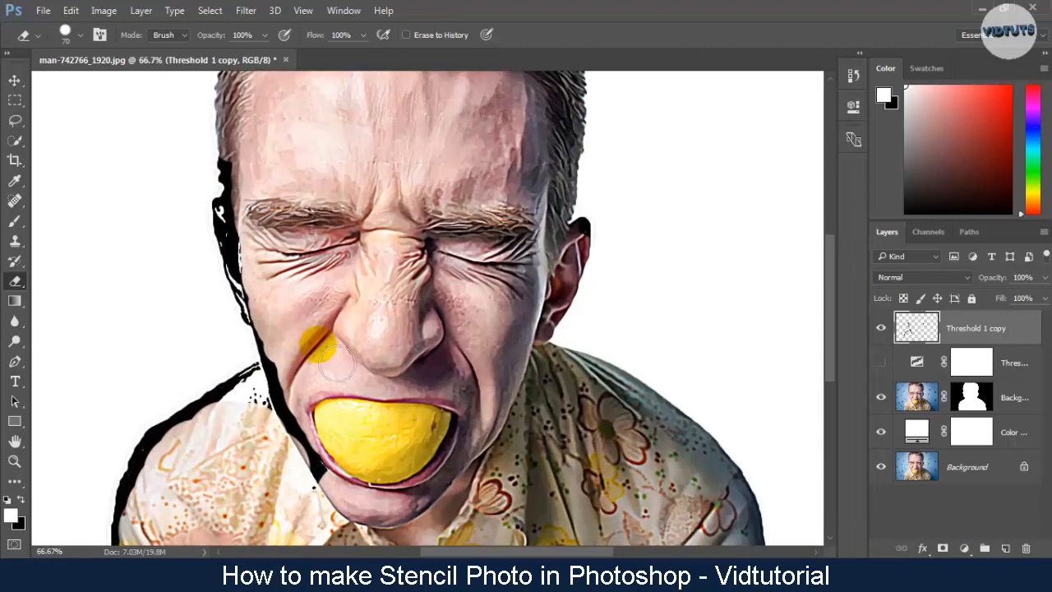
pyautogui.press('[')
pyautogui.moveTo(319, 359)
pyautogui.mouseDown()
pyautogui.moveTo(276, 331)
pyautogui.moveTo(302, 425)
pyautogui.moveTo(336, 492)
pyautogui.moveTo(353, 492)
pyautogui.moveTo(344, 467)
pyautogui.moveTo(259, 444)
pyautogui.moveTo(244, 414)
pyautogui.moveTo(253, 408)
pyautogui.moveTo(205, 439)
pyautogui.moveTo(236, 389)
pyautogui.moveTo(156, 430)
pyautogui.moveTo(132, 477)
pyautogui.moveTo(150, 388)
pyautogui.moveTo(181, 339)
pyautogui.moveTo(141, 406)
pyautogui.moveTo(166, 350)
pyautogui.moveTo(257, 289)
pyautogui.moveTo(186, 328)
pyautogui.moveTo(146, 369)
pyautogui.moveTo(159, 338)
pyautogui.moveTo(148, 356)
pyautogui.moveTo(263, 308)
pyautogui.mouseUp()
pyautogui.scroll(-1, 225, 375)
pyautogui.scroll(-2, 140, 418)
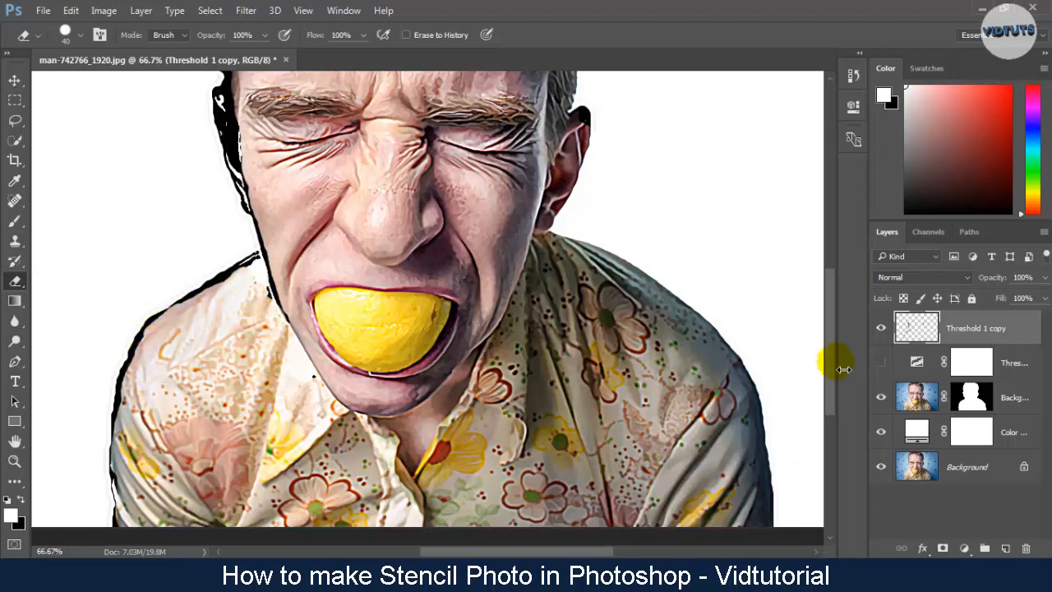
pyautogui.click(881, 364)
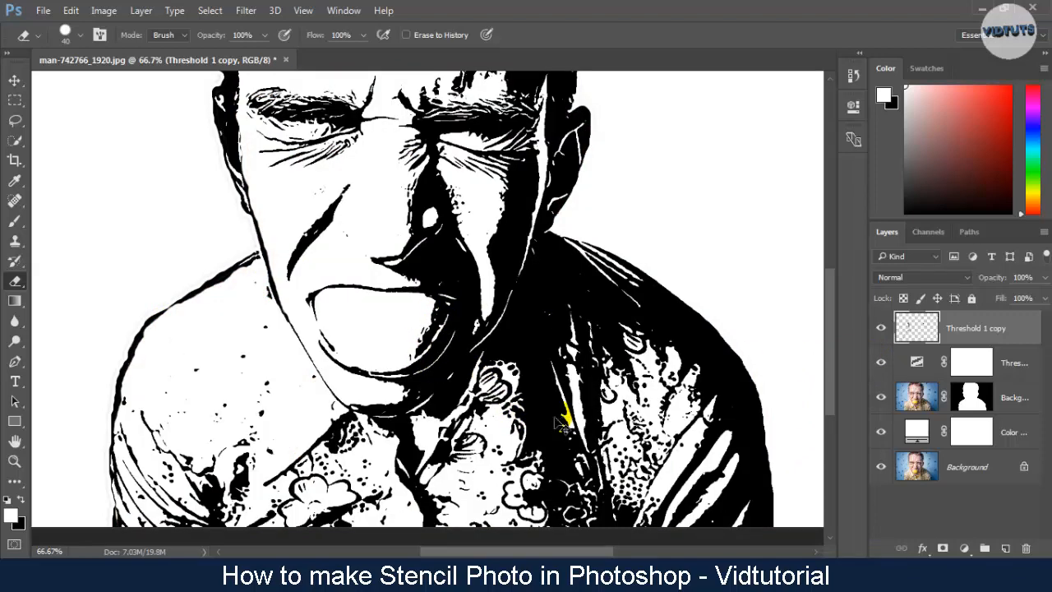
pyautogui.hotkey('ctrl', '-')
pyautogui.hotkey('ctrl', '-')
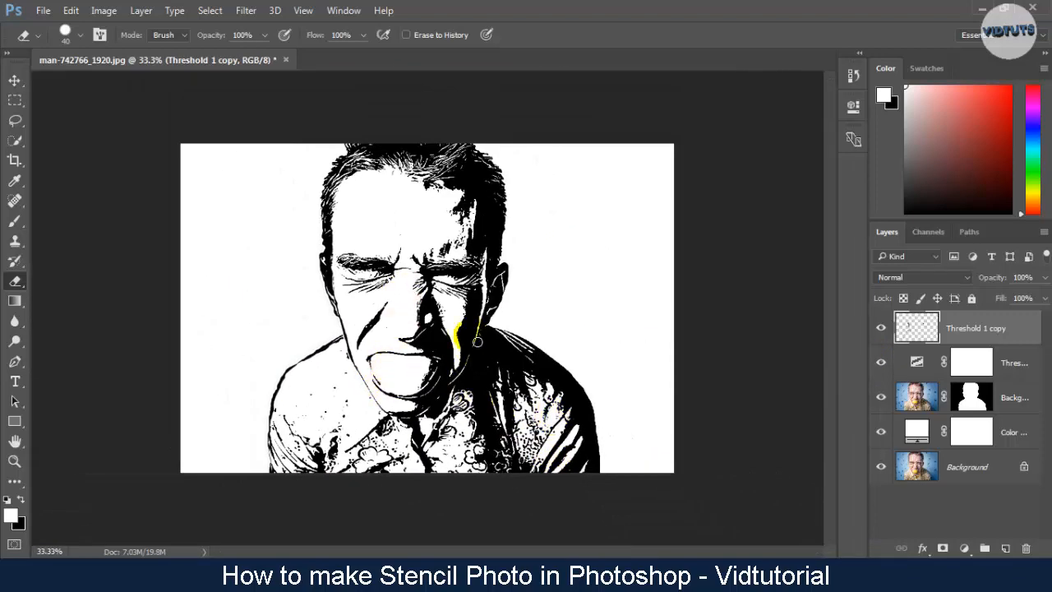
# Step: Try a threshold level of 115 on the Threshold 1 adjustment layer and set it to 137
pyautogui.click(918, 364)
pyautogui.doubleClick(919, 364)
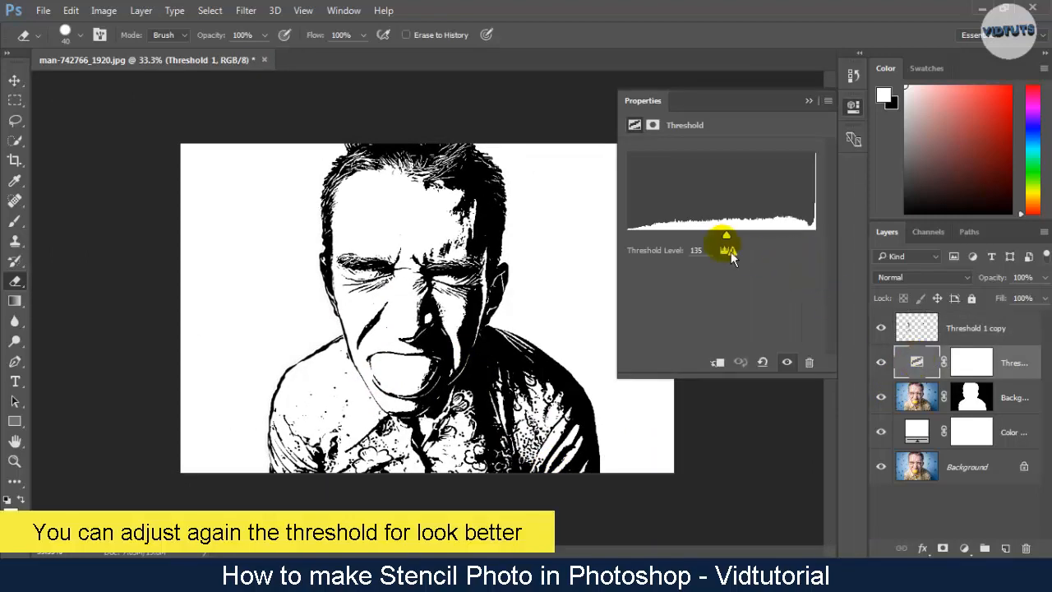
pyautogui.moveTo(731, 250)
pyautogui.mouseDown()
pyautogui.moveTo(754, 246)
pyautogui.moveTo(714, 247)
pyautogui.moveTo(721, 254)
pyautogui.mouseUp()
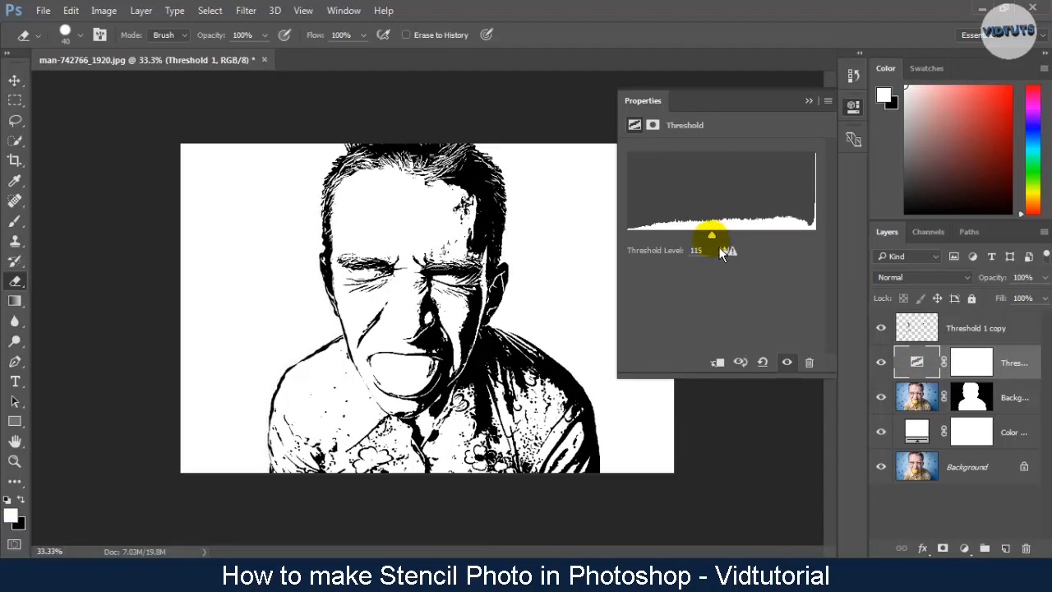
pyautogui.moveTo(723, 247); pyautogui.dragTo(736, 244)
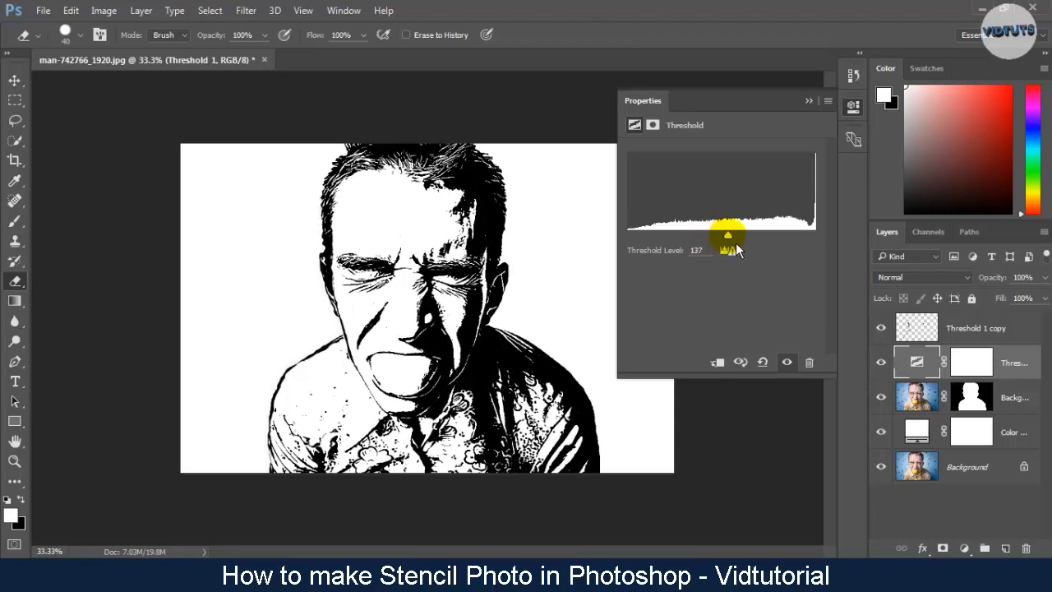
# Step: Merge the Threshold 1 copy outline layer, the Threshold 1 adjustment and the masked Background copy into a single layer
pyautogui.click(809, 101)
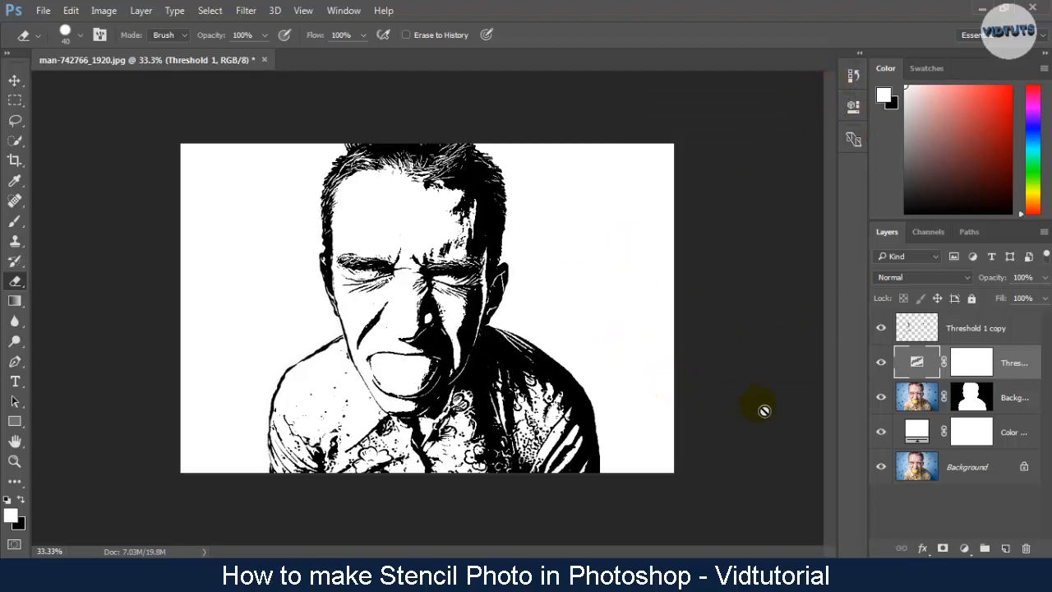
pyautogui.click(1007, 407)
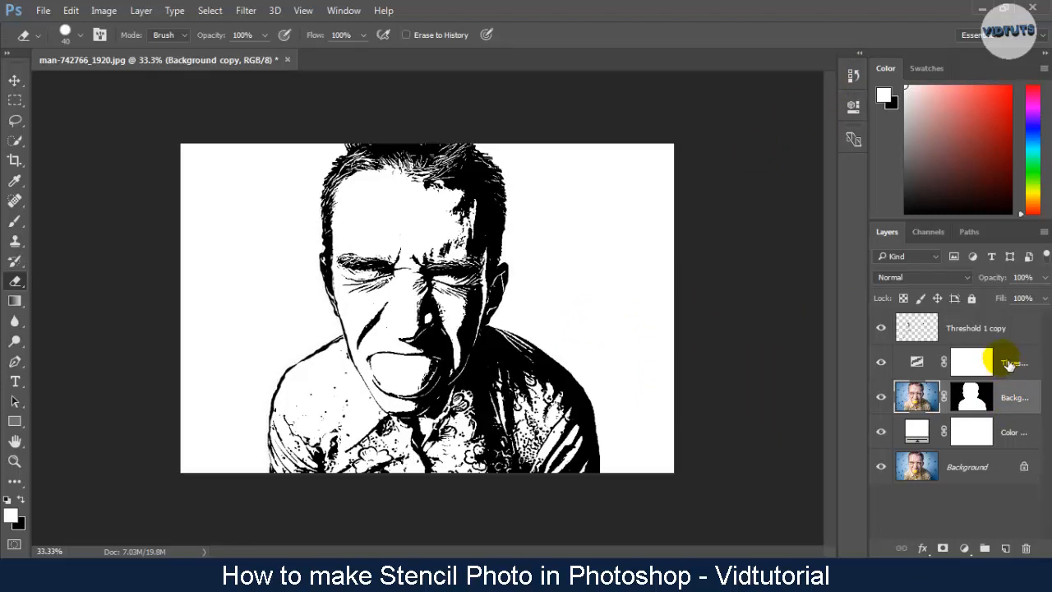
pyautogui.doubleClick(1009, 329)
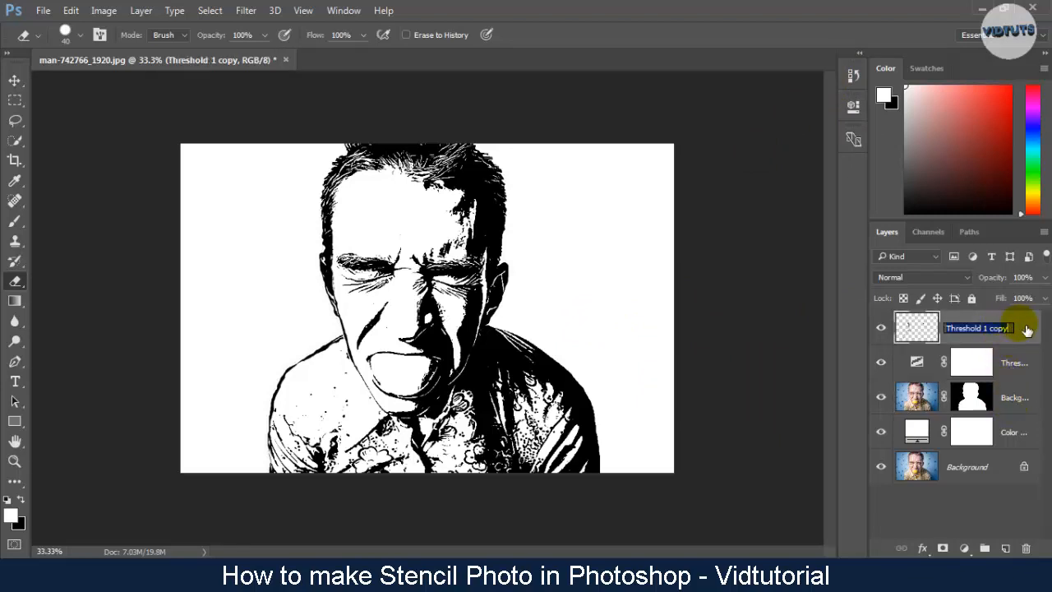
pyautogui.press('Return')
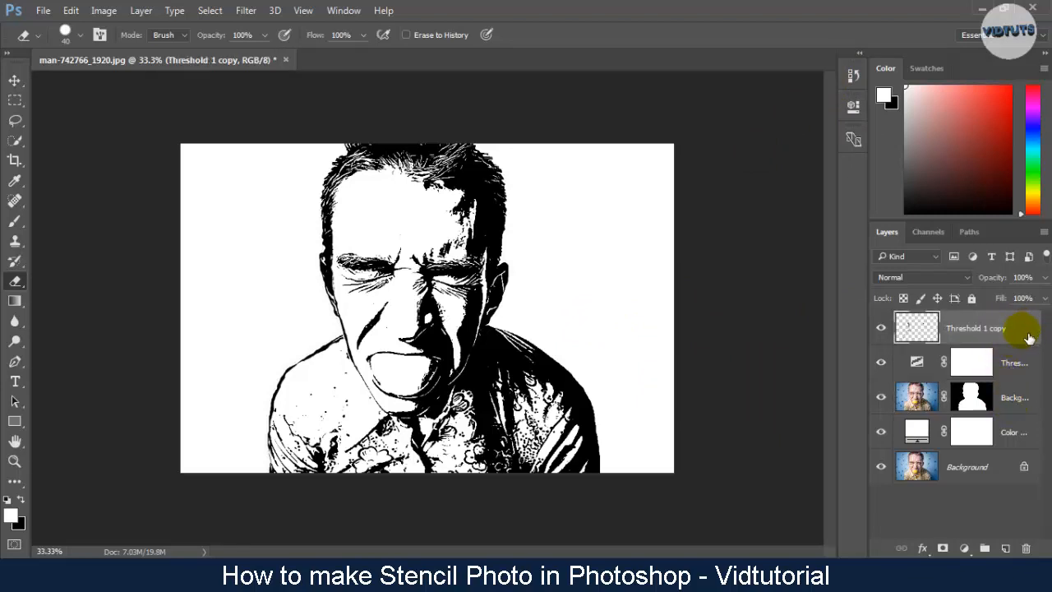
pyautogui.keyDown('shift'); pyautogui.click(1020, 406); pyautogui.keyUp('shift')
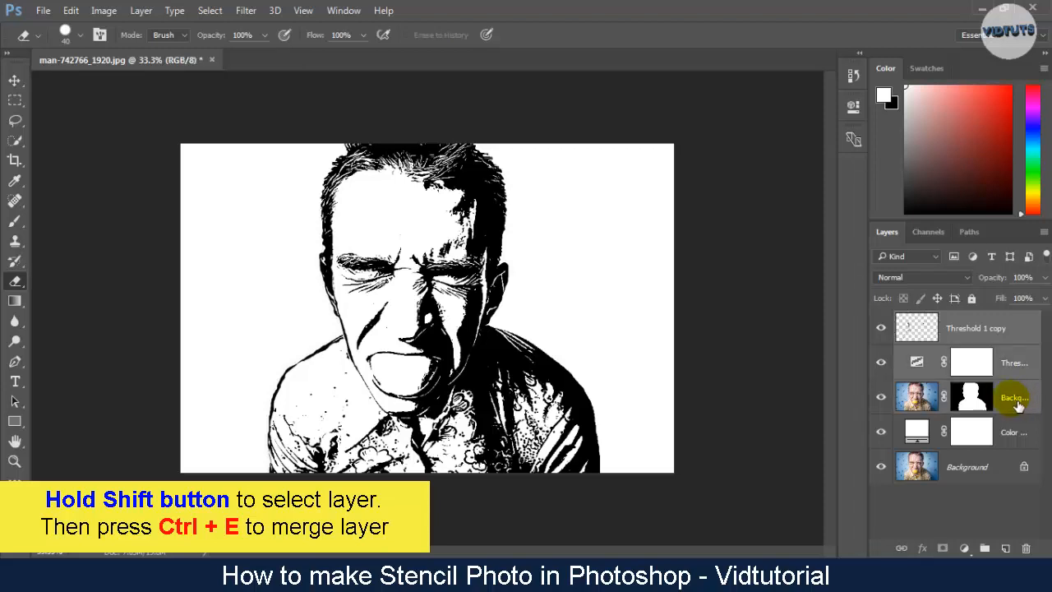
pyautogui.hotkey('ctrl', 'e')
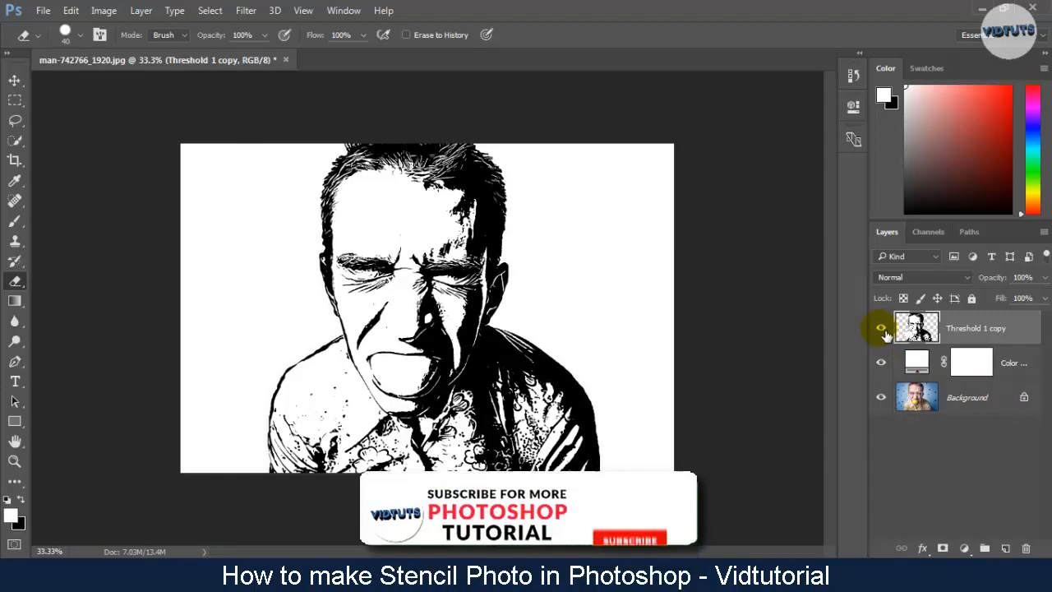
# Step: Preview the stencil without the white Color Fill layer, and hide both it and the merged layer to view the original photo
pyautogui.click(881, 364)
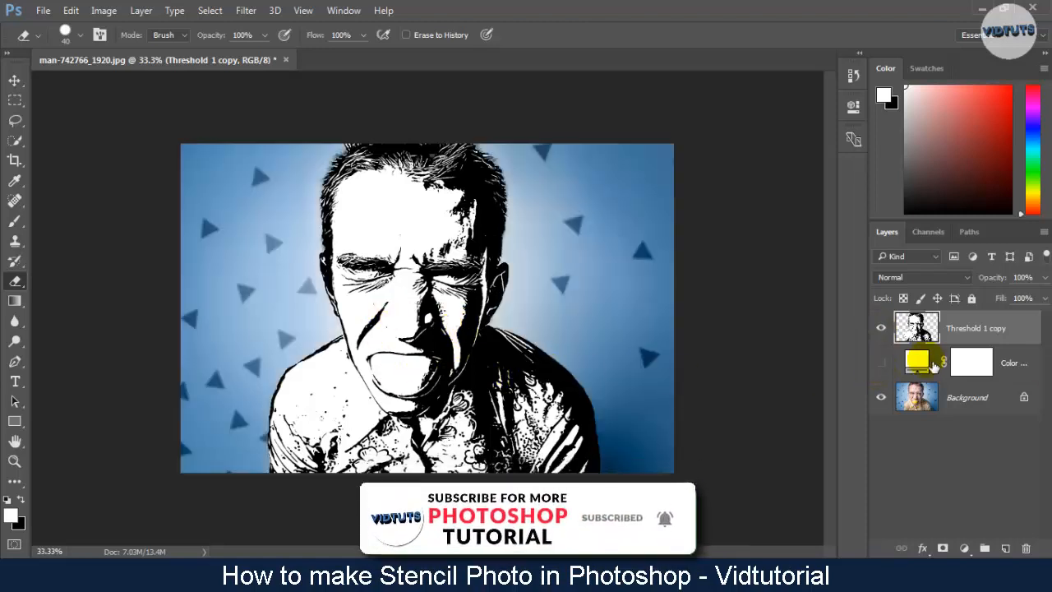
pyautogui.click(882, 362)
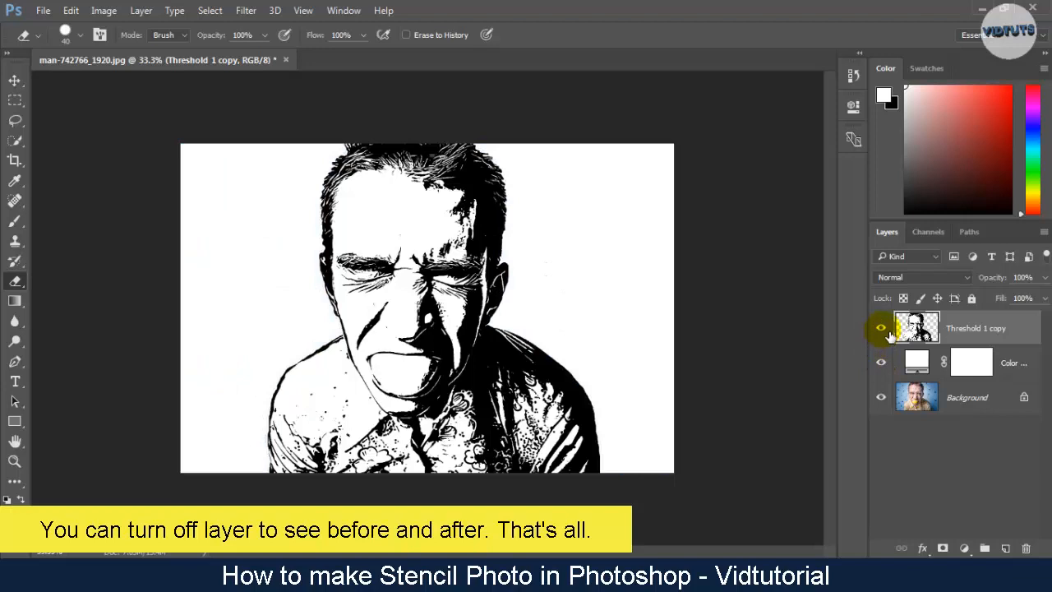
pyautogui.click(881, 329)
pyautogui.click(882, 364)
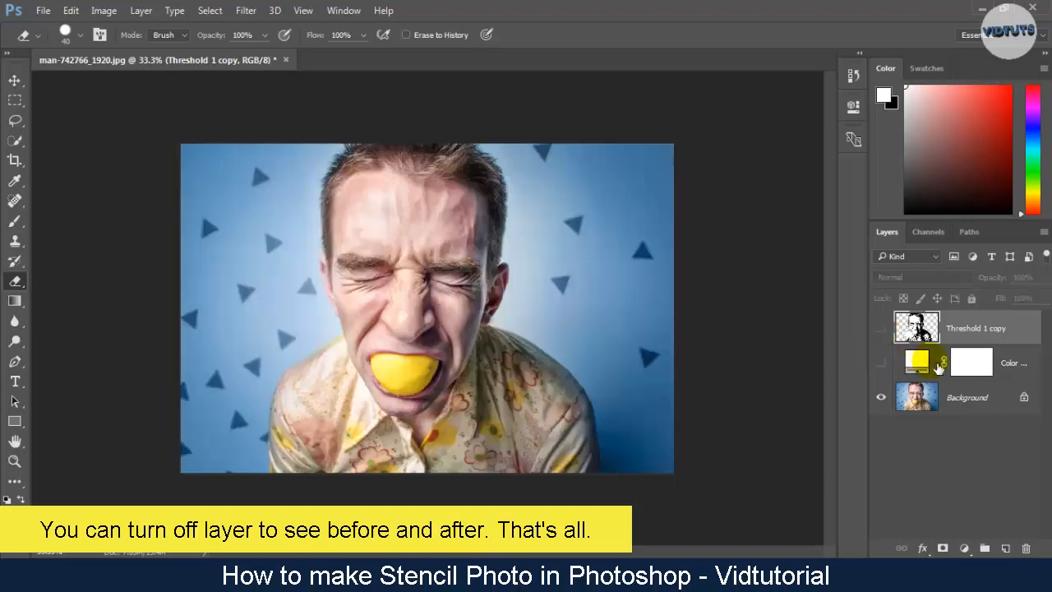
# Step: Group the merged stencil layer with the white Color Fill layer using the default settings, and make both layers visible inside the group
pyautogui.keyDown('shift'); pyautogui.click(1015, 368); pyautogui.keyUp('shift')
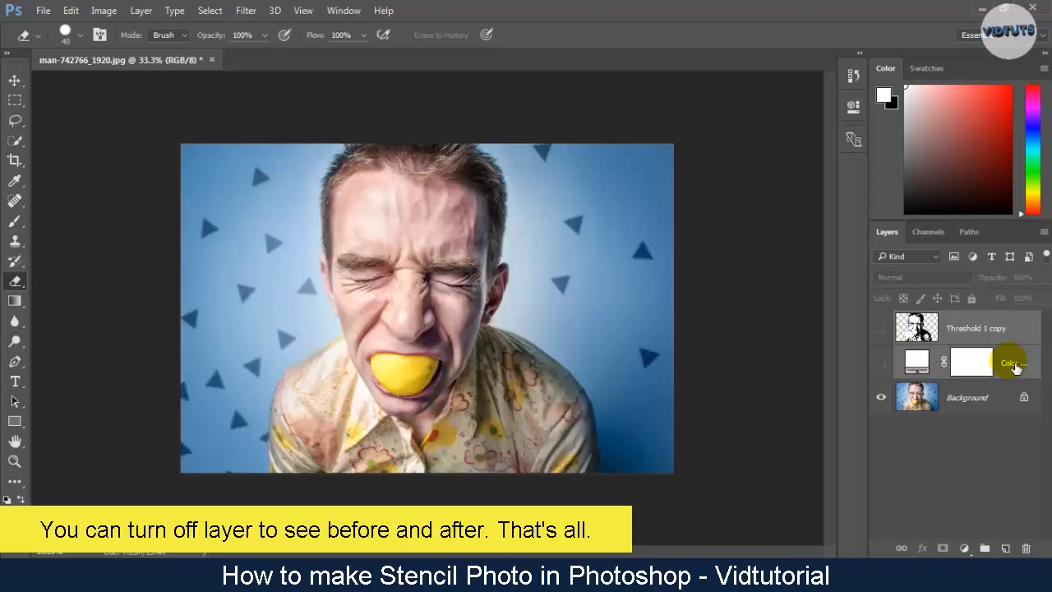
pyautogui.rightClick(1015, 367)
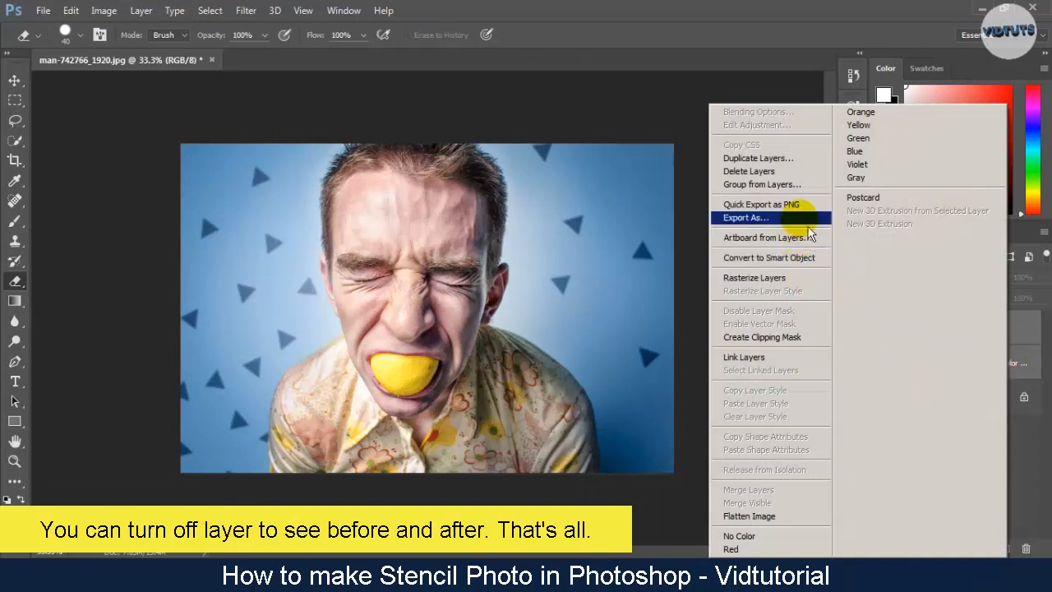
pyautogui.click(811, 189)
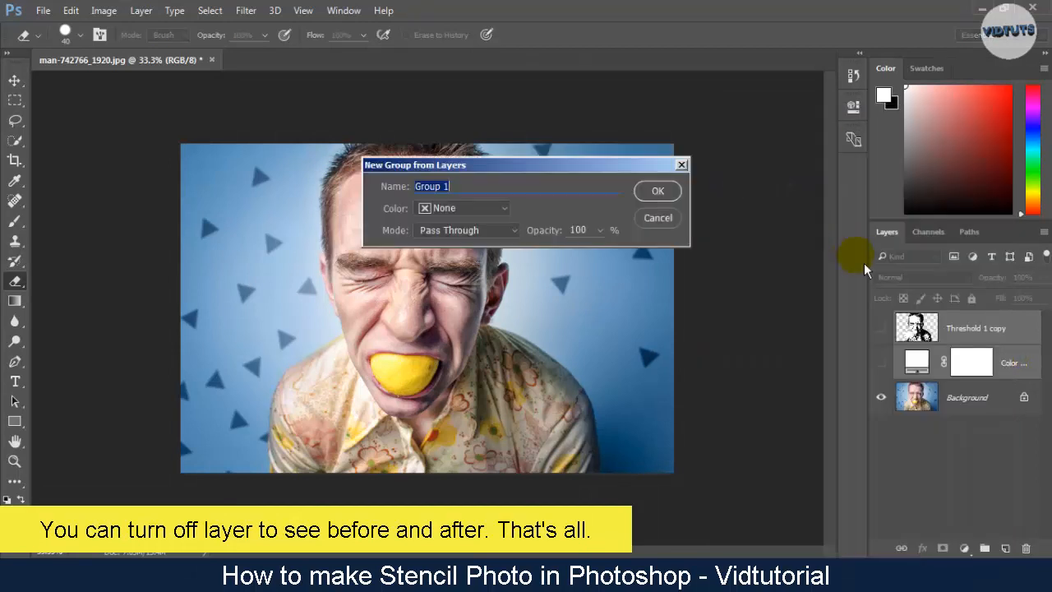
pyautogui.click(658, 190)
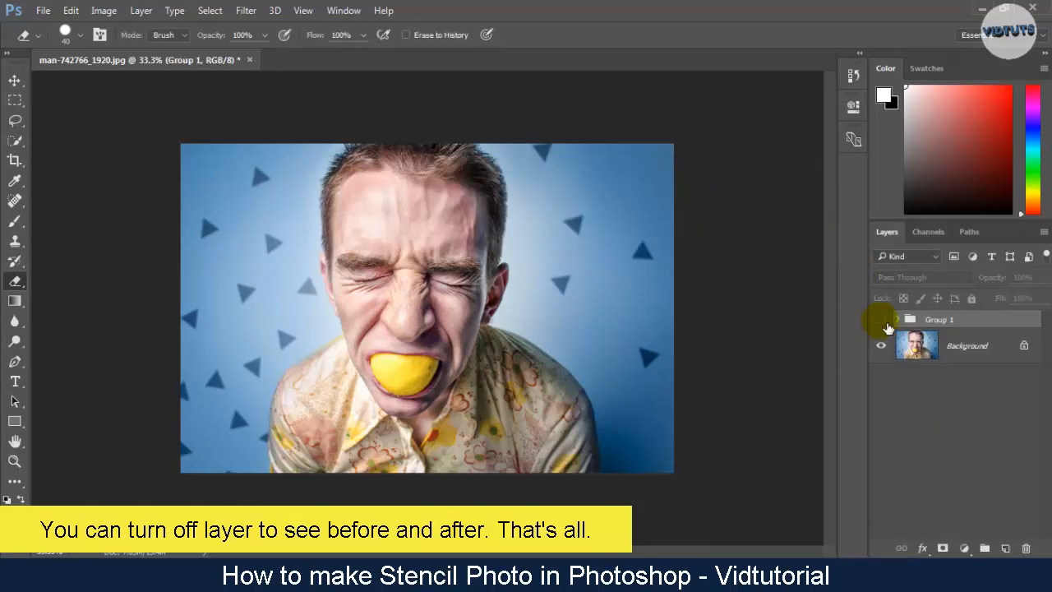
pyautogui.click(898, 319)
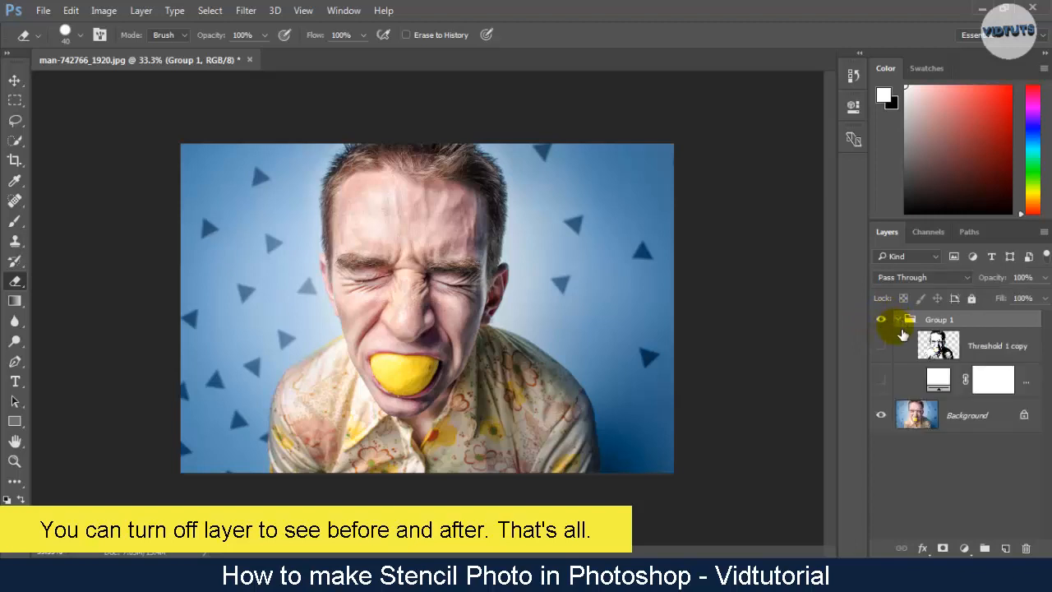
pyautogui.click(881, 346)
pyautogui.click(881, 378)
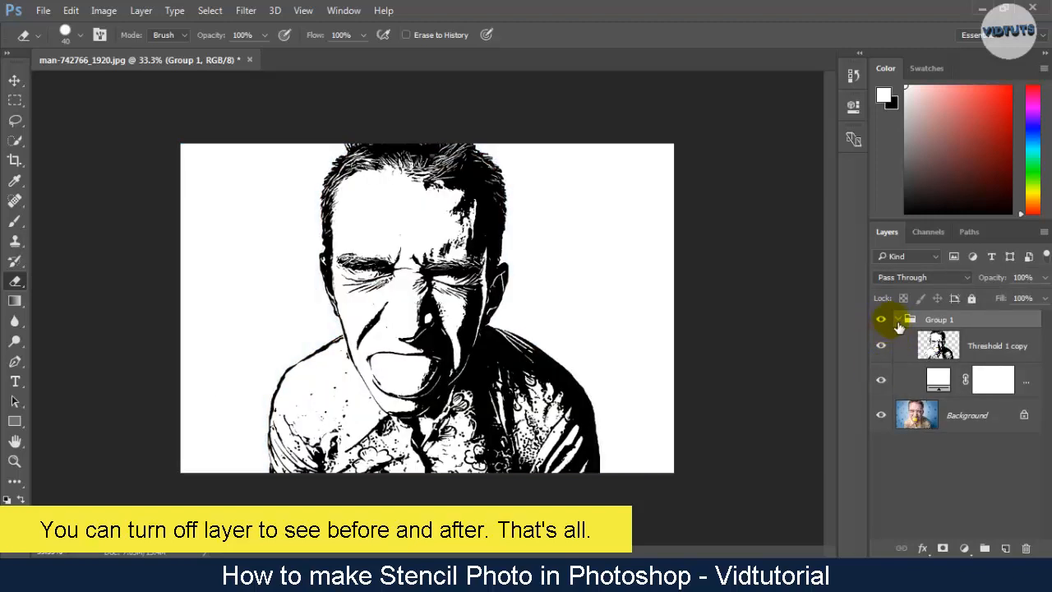
# Step: Collapse the group and toggle its visibility to compare the original photo with the stencil, leaving the group shown
pyautogui.click(899, 320)
pyautogui.click(883, 319)
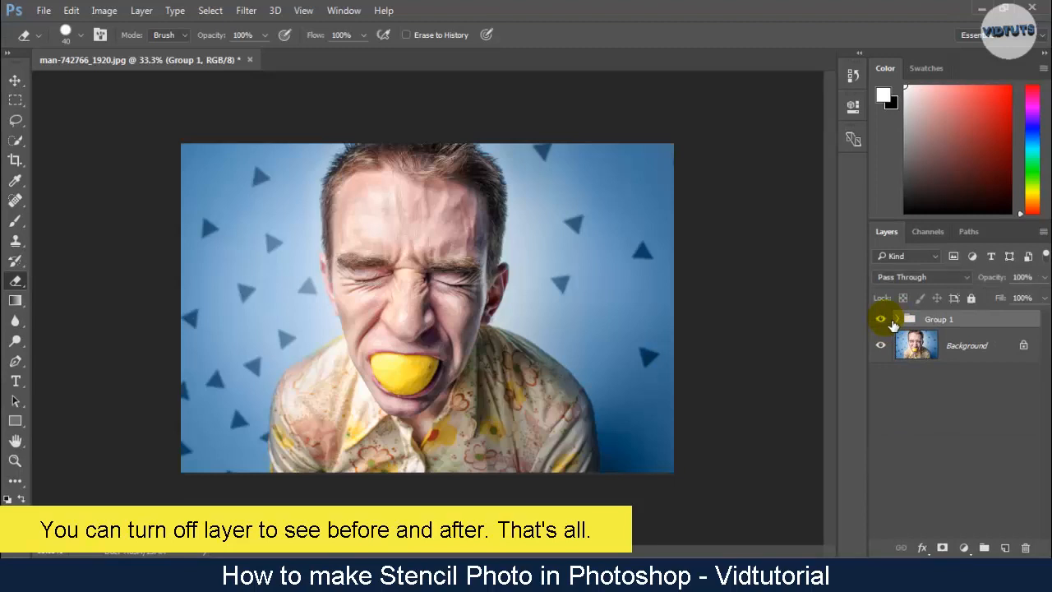
pyautogui.click(891, 321)
pyautogui.click(891, 321)
pyautogui.click(891, 321)
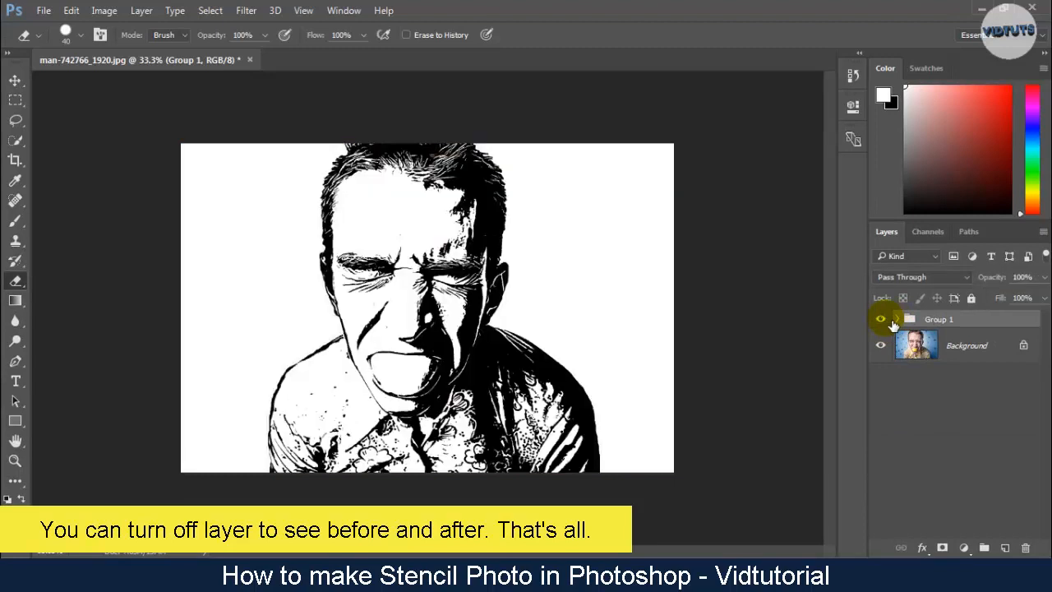
# Step: Expand the group and toggle the Color Fill layer to compare the stencil on the photo background and on white, leaving it shown
pyautogui.click(900, 321)
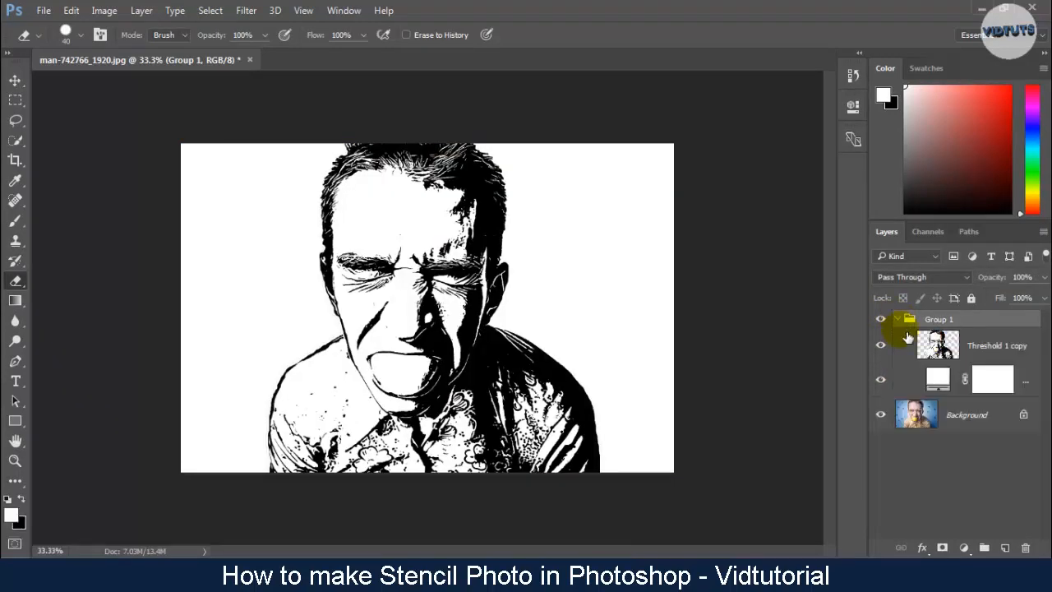
pyautogui.click(882, 380)
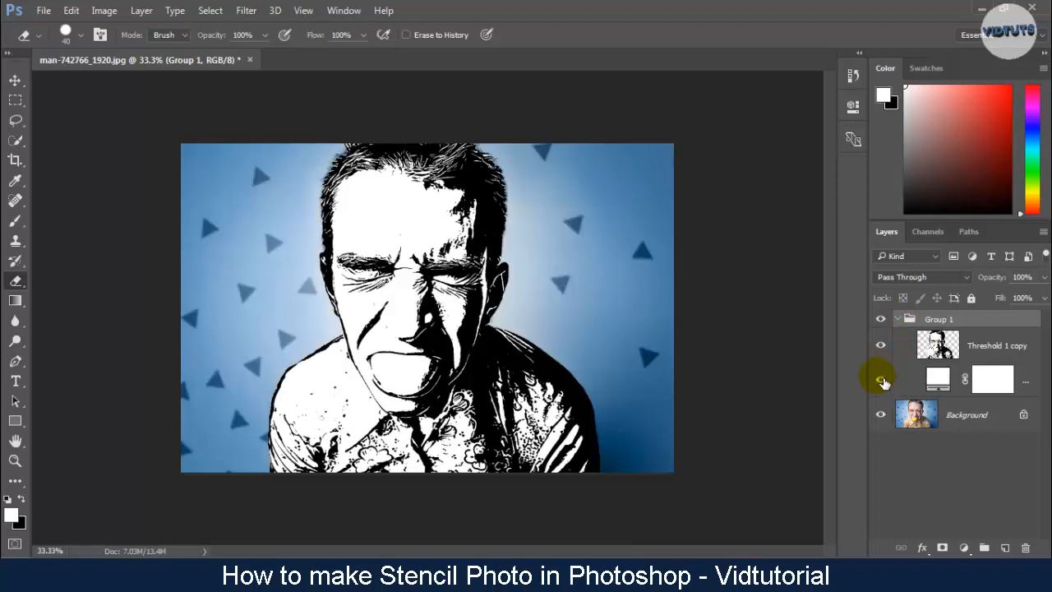
pyautogui.click(883, 380)
pyautogui.click(882, 379)
pyautogui.click(882, 379)
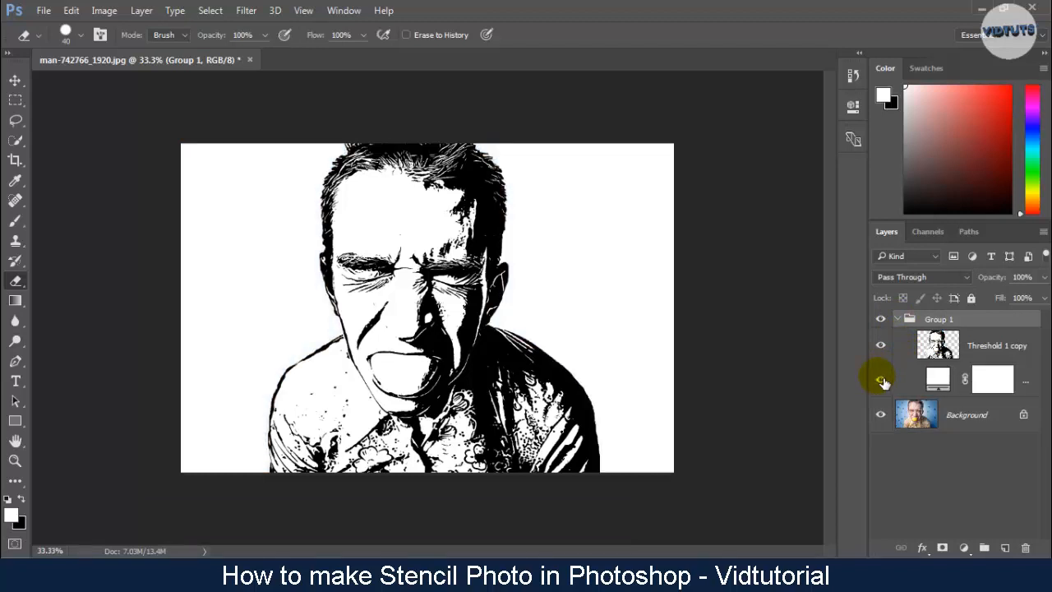